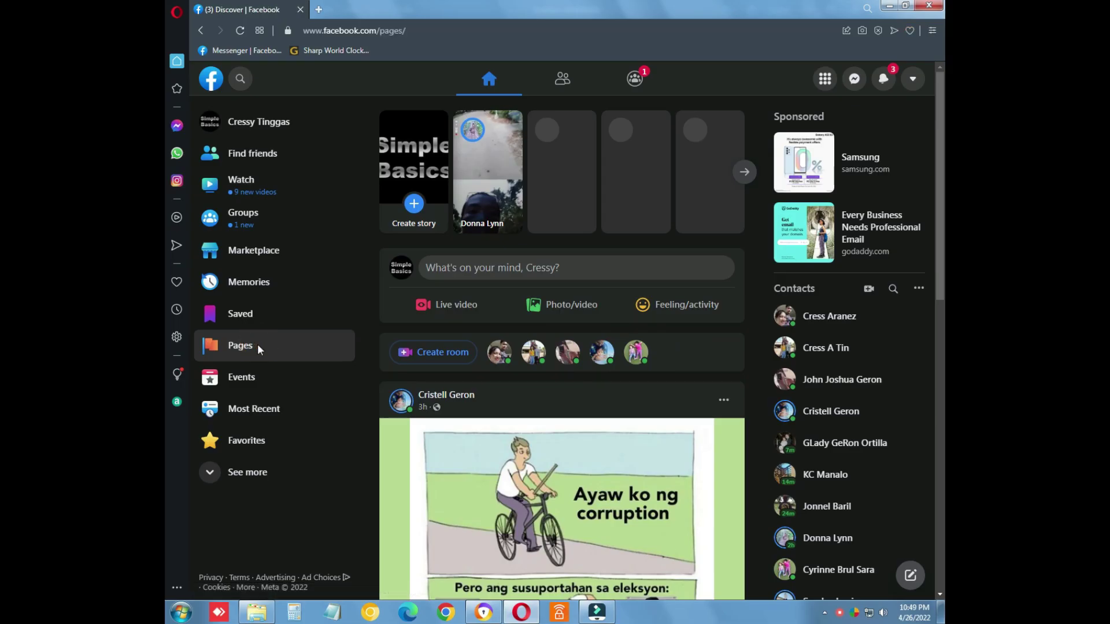
Step: Open Pages from the Facebook left sidebar to reach Discover, Liked Pages and Create new Page
{"action": "left_click", "coordinate": [258, 347]}
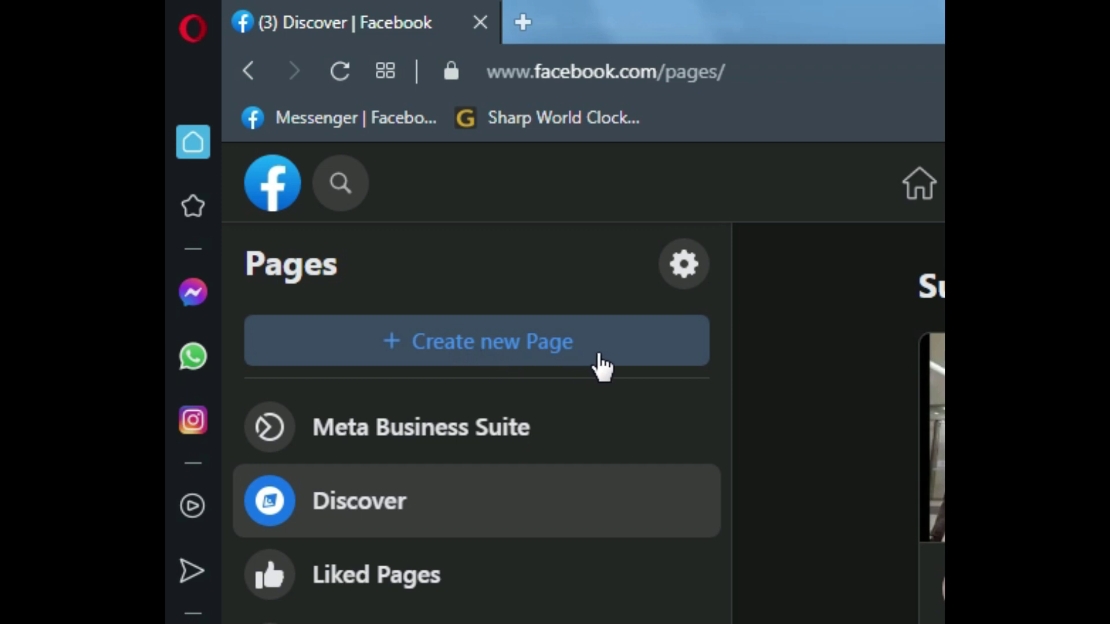
Step: Create the Page 'Simple Bx Vlog' with category Gaming video creator and no description
{"action": "left_click", "coordinate": [599, 356]}
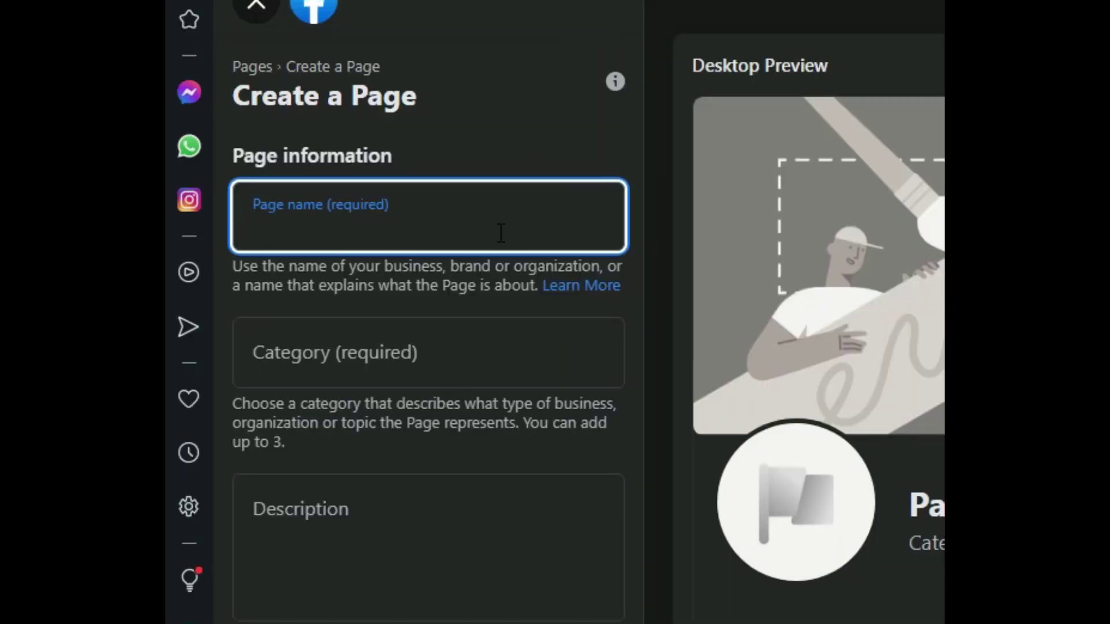
{"action": "left_click", "coordinate": [501, 233]}
{"action": "type", "text": "S"}
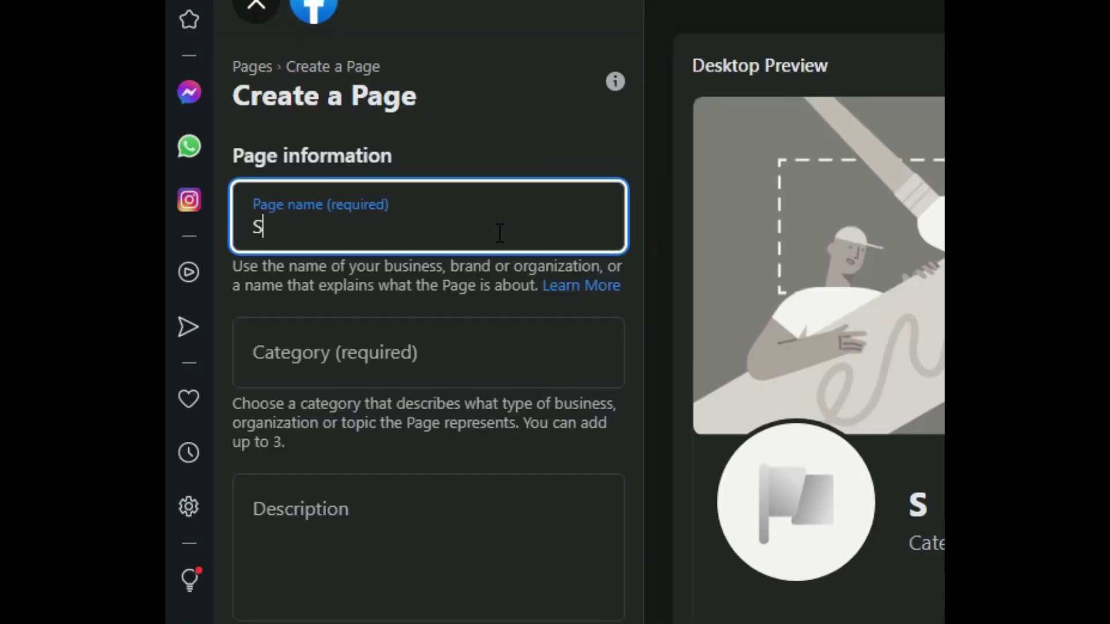
{"action": "type", "text": "imple B"}
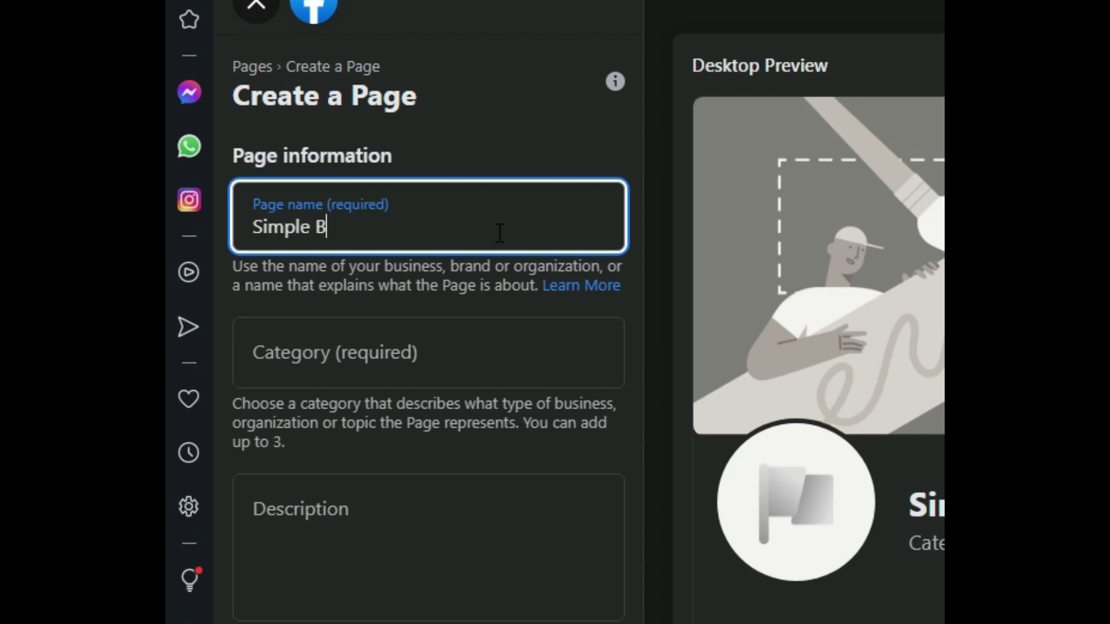
{"action": "type", "text": "x Vlog"}
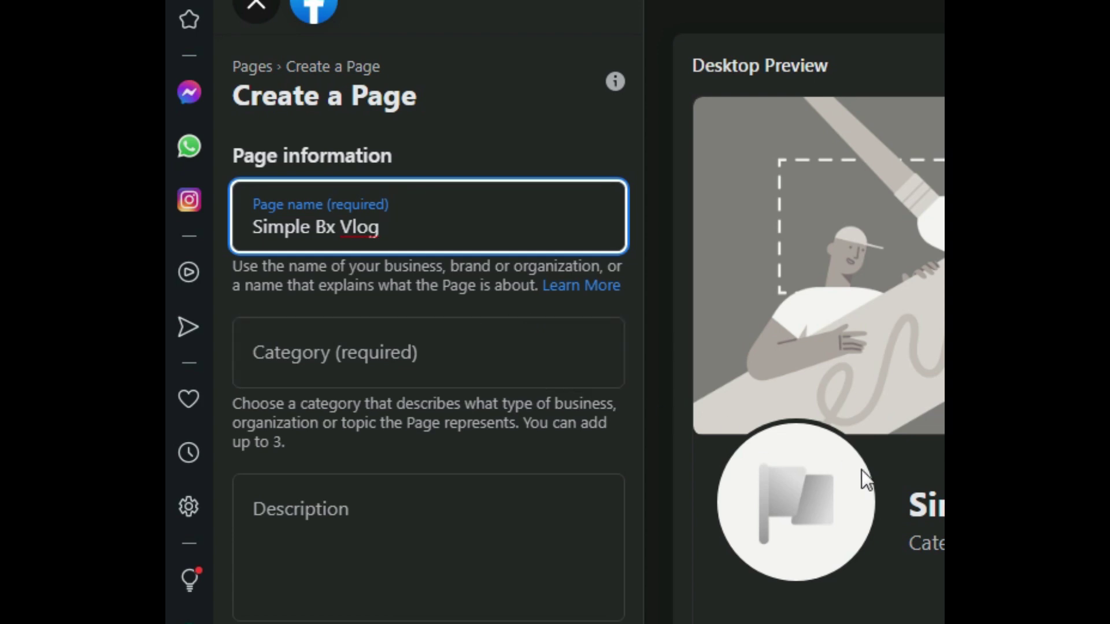
{"action": "left_click", "coordinate": [458, 365]}
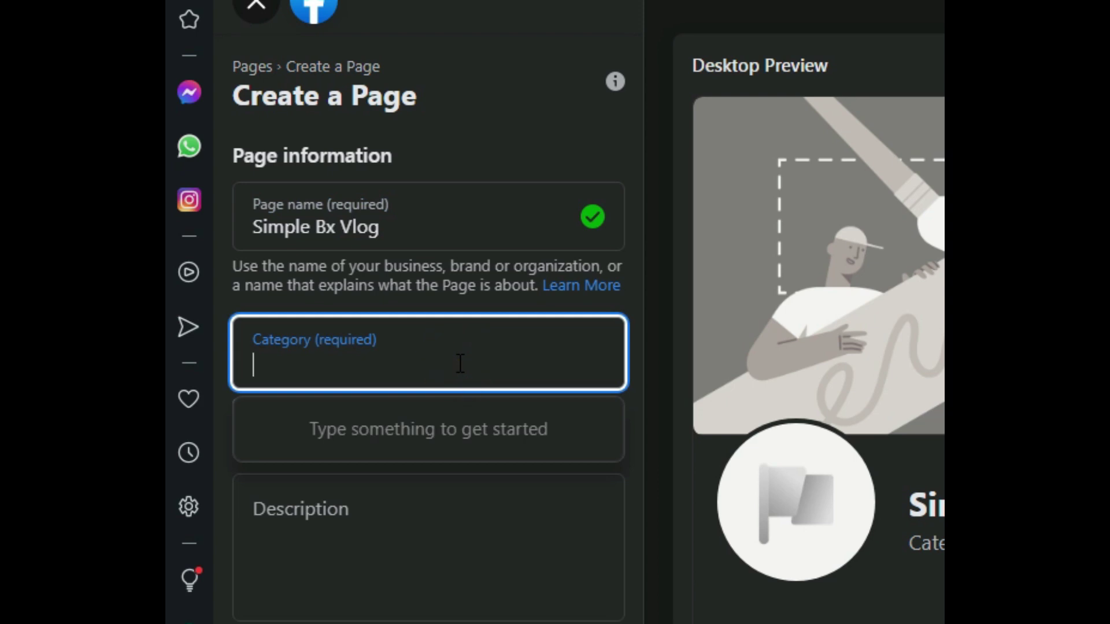
{"action": "type", "text": "video"}
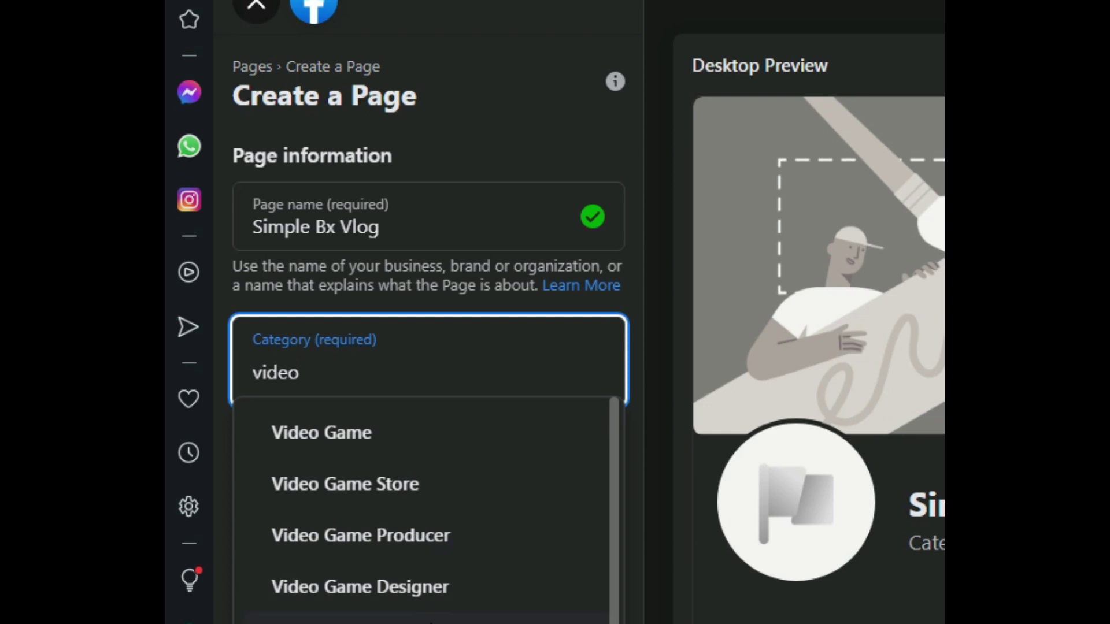
{"action": "scroll", "coordinate": [432, 607], "scroll_direction": "down", "scroll_amount": 2}
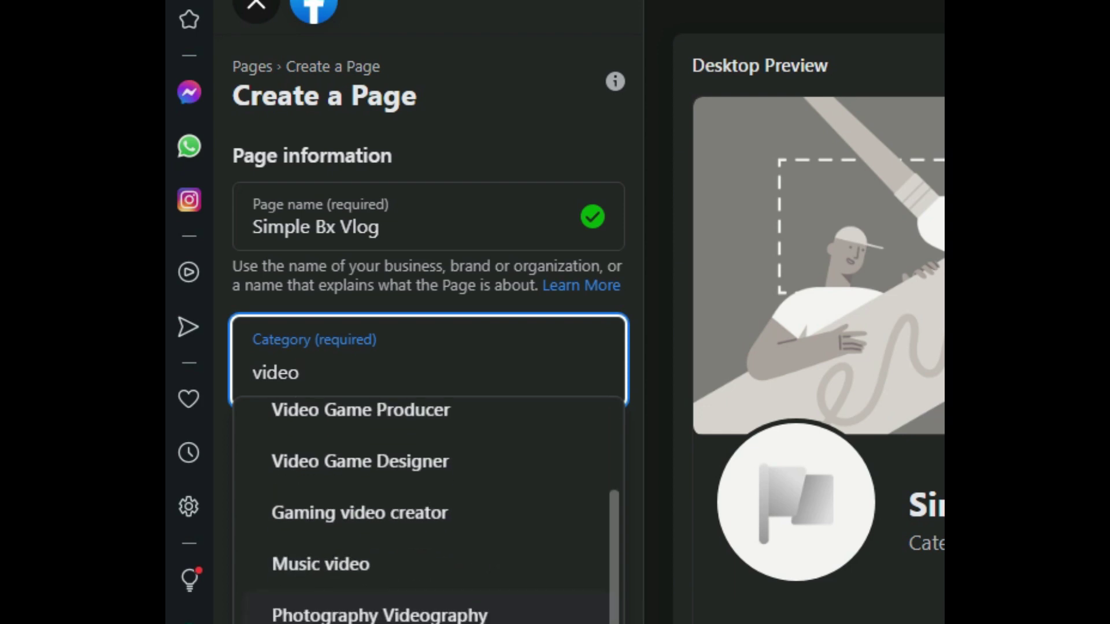
{"action": "left_click", "coordinate": [360, 516]}
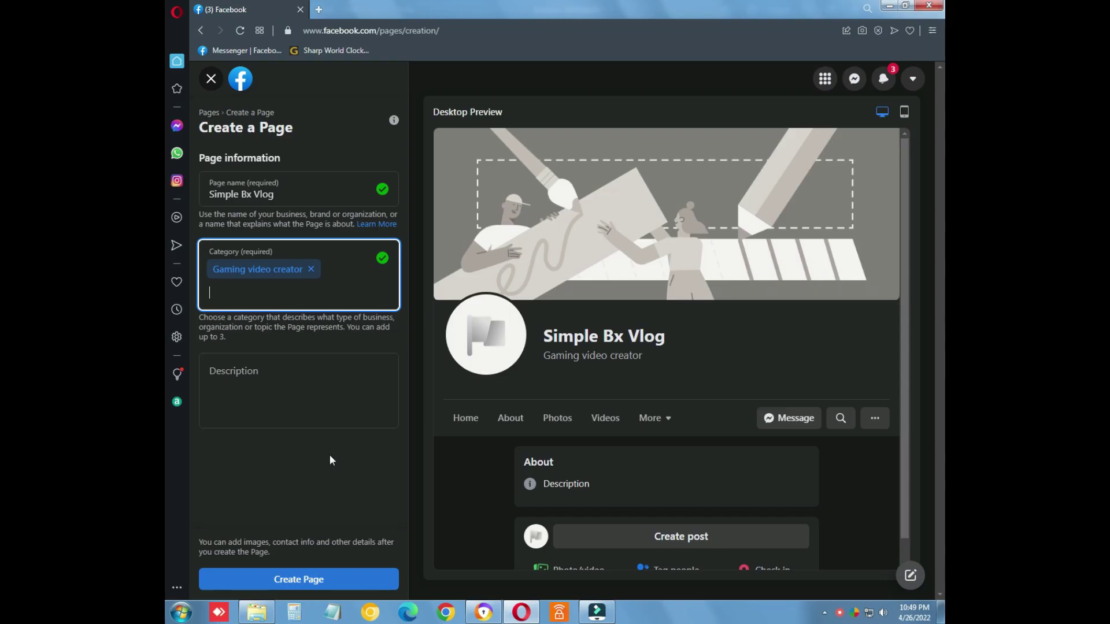
{"action": "left_click", "coordinate": [303, 395]}
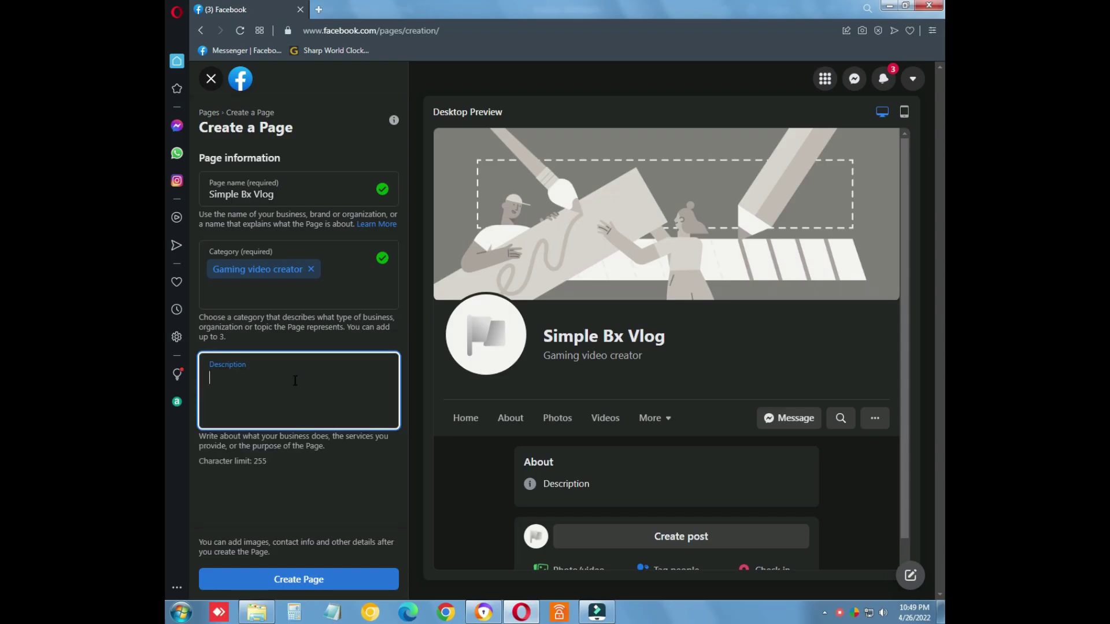
{"action": "left_click", "coordinate": [318, 487]}
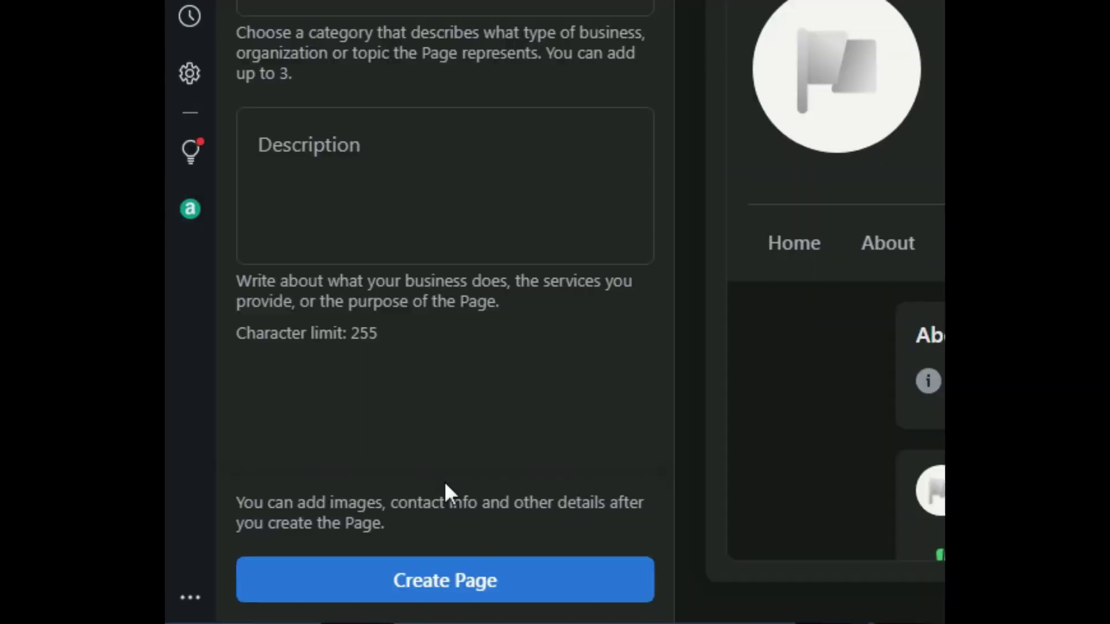
{"action": "left_click", "coordinate": [480, 586]}
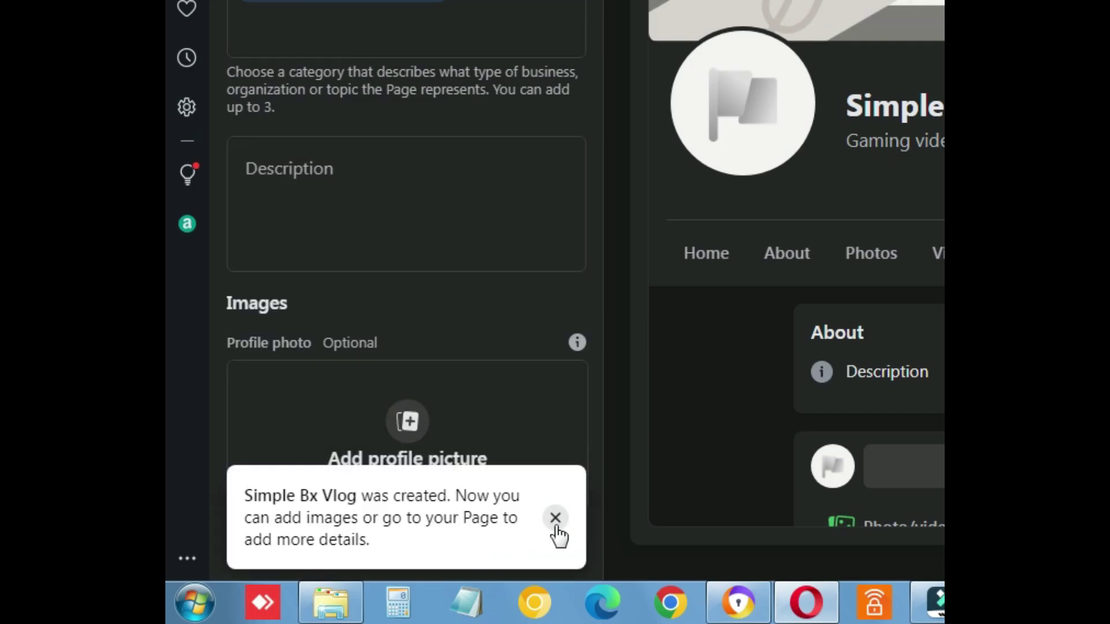
Step: Dismiss the Page-created notice, add the Content Creator cover photo and shift it lower
{"action": "left_click", "coordinate": [563, 522]}
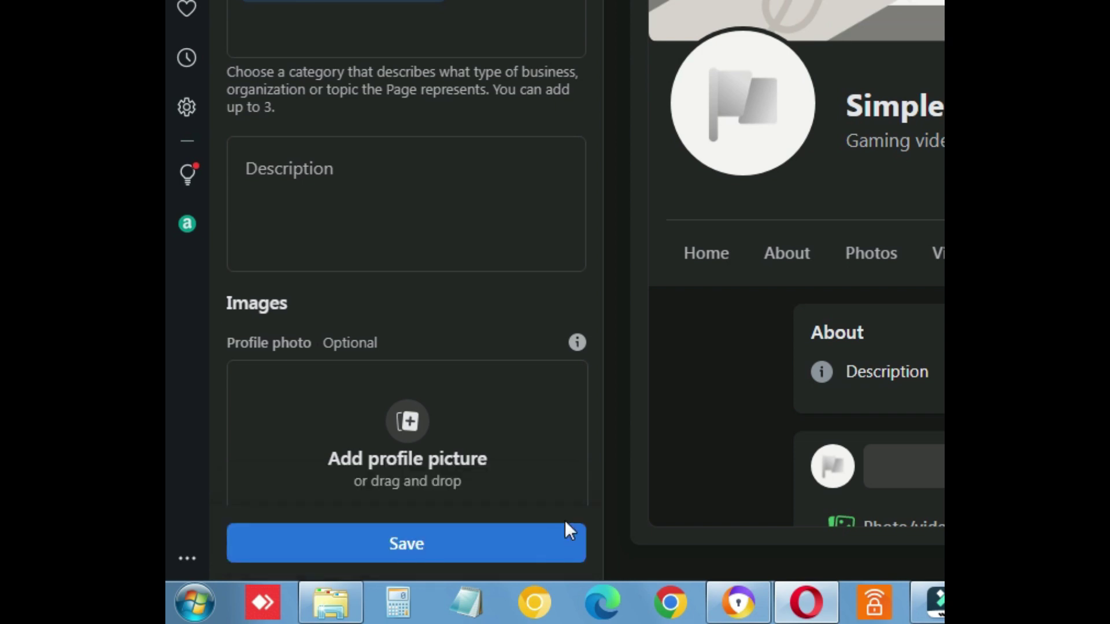
{"action": "scroll", "coordinate": [487, 180], "scroll_direction": "down", "scroll_amount": 3}
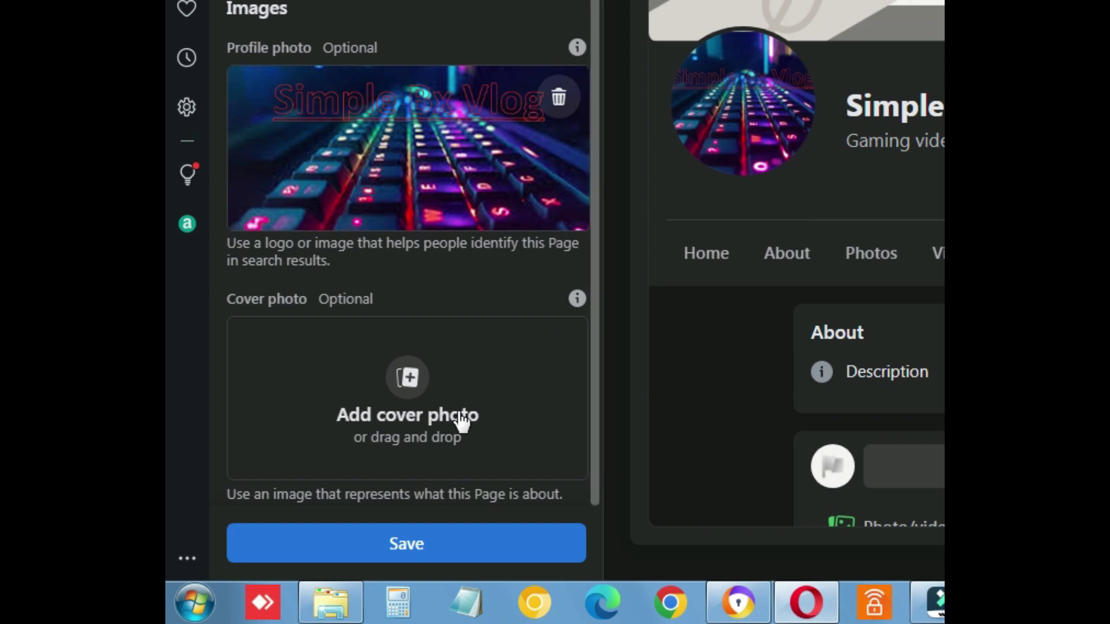
{"action": "left_click", "coordinate": [412, 393]}
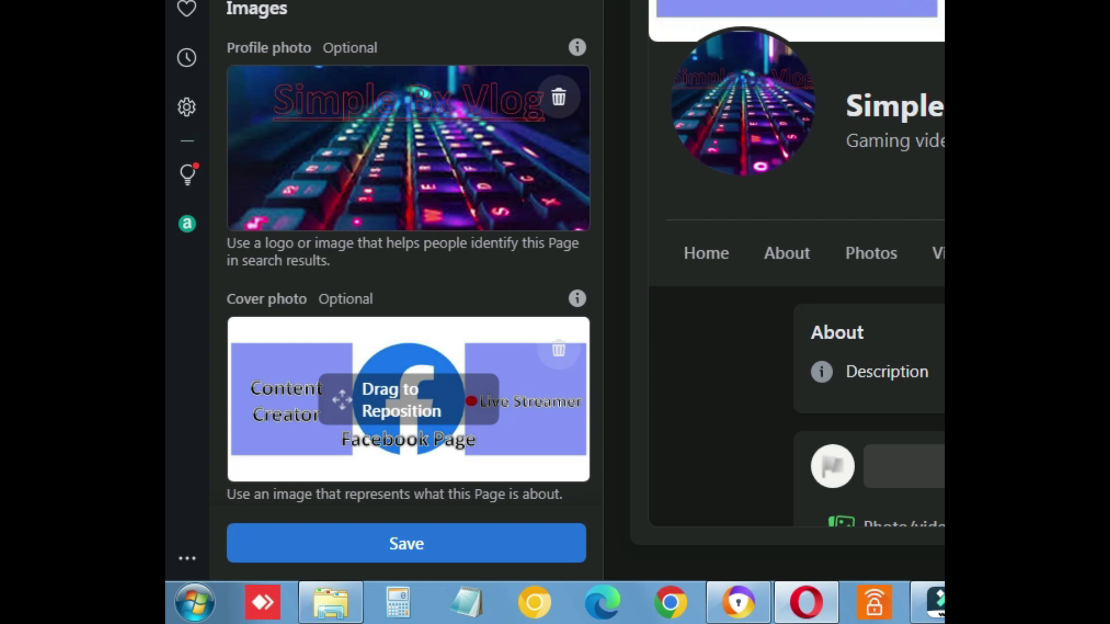
{"action": "scroll", "coordinate": [899, 401], "scroll_direction": "down", "scroll_amount": 1}
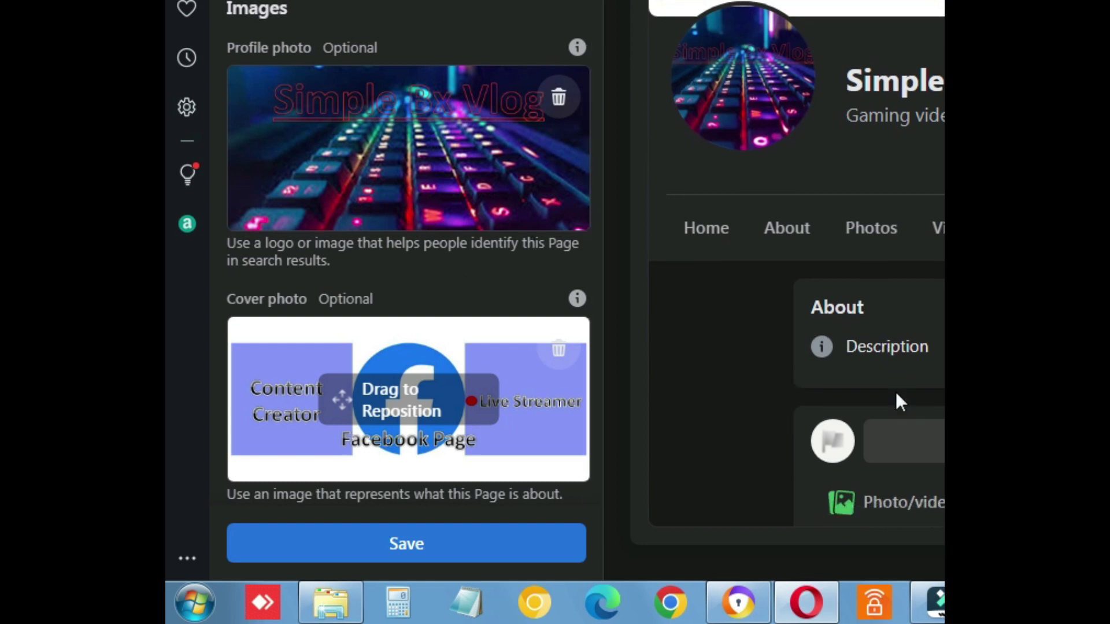
{"action": "scroll", "coordinate": [480, 463], "scroll_direction": "down", "scroll_amount": 1}
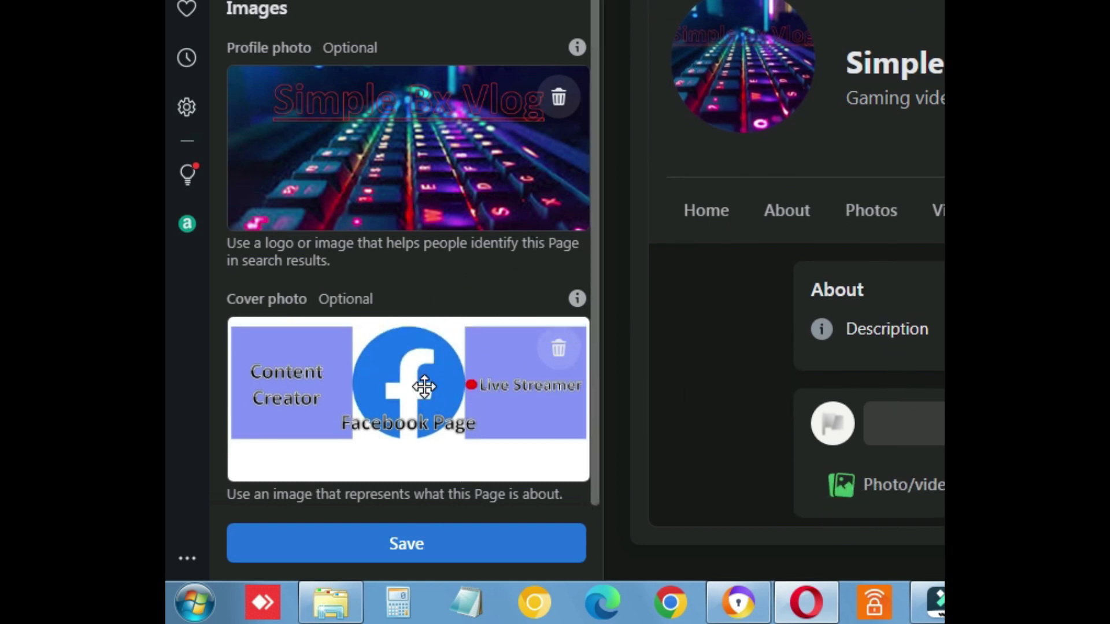
{"action": "scroll", "coordinate": [424, 387], "scroll_direction": "up", "scroll_amount": 2}
{"action": "scroll", "coordinate": [424, 386], "scroll_direction": "down", "scroll_amount": 2}
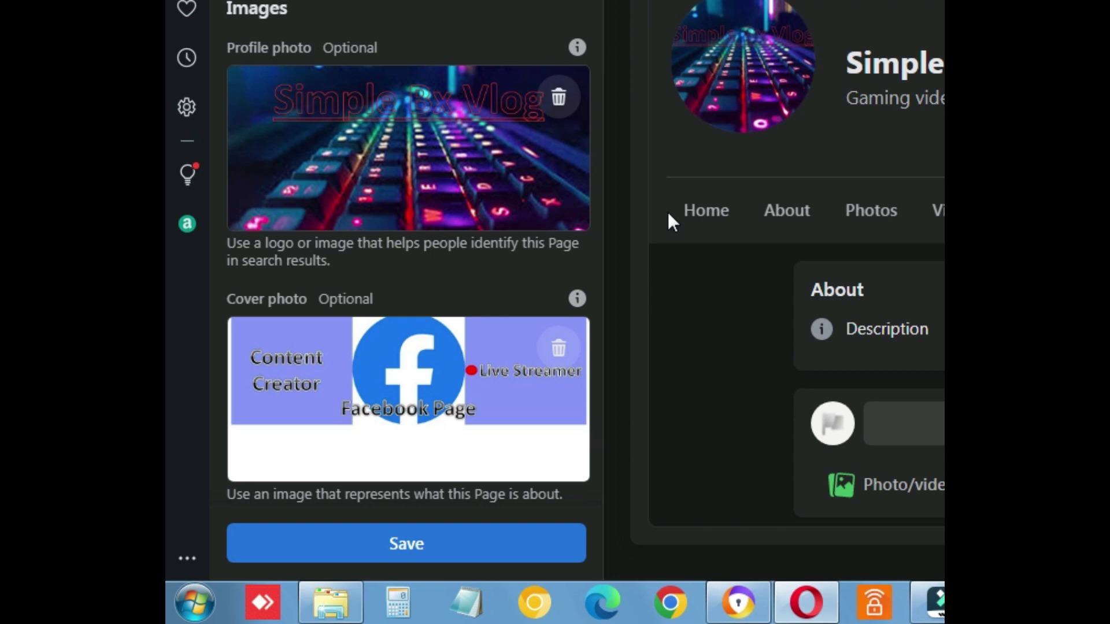
{"action": "left_click_drag", "start_coordinate": [484, 356], "coordinate": [482, 396]}
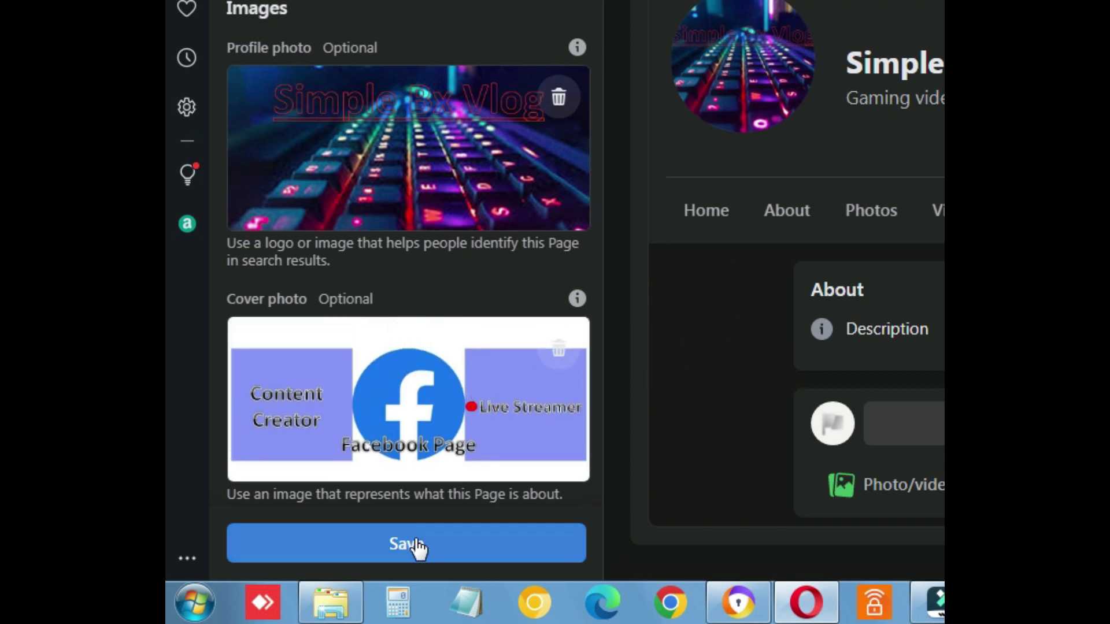
Step: Save the profile and cover photos, then leave the WhatsApp connection prompt without linking
{"action": "left_click", "coordinate": [434, 548]}
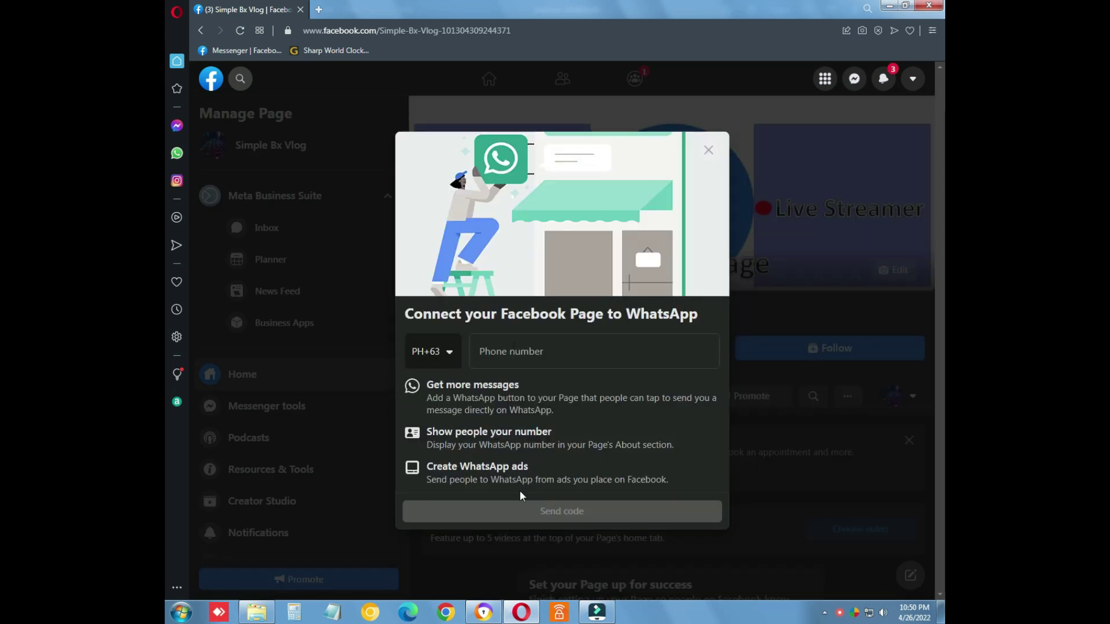
{"action": "left_click", "coordinate": [709, 154]}
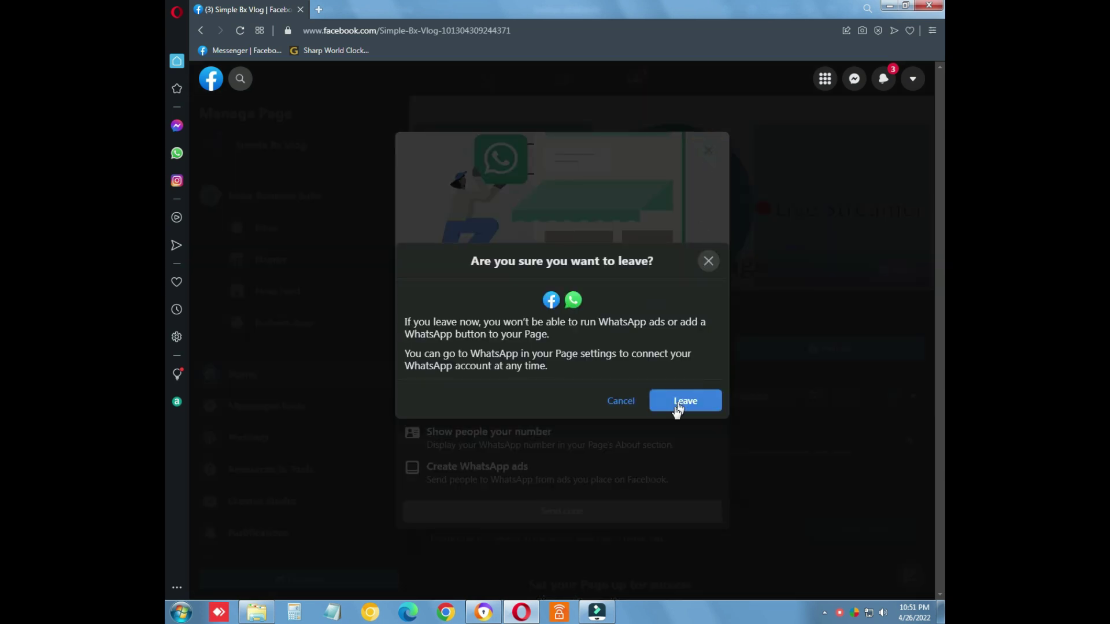
{"action": "left_click", "coordinate": [676, 407]}
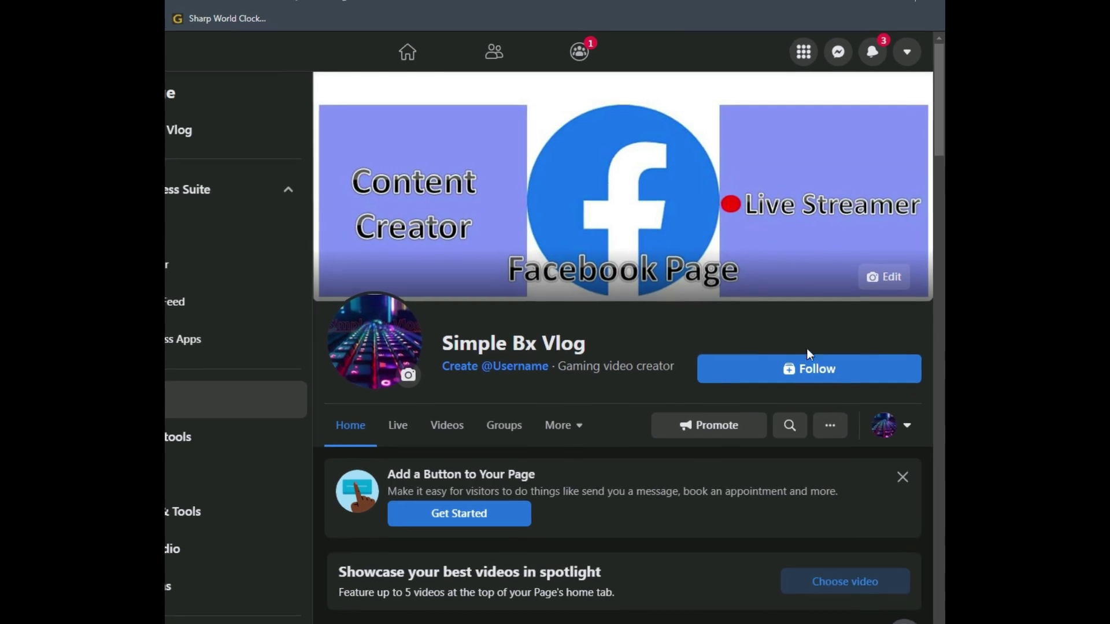
{"action": "scroll", "coordinate": [593, 414], "scroll_direction": "down", "scroll_amount": 2}
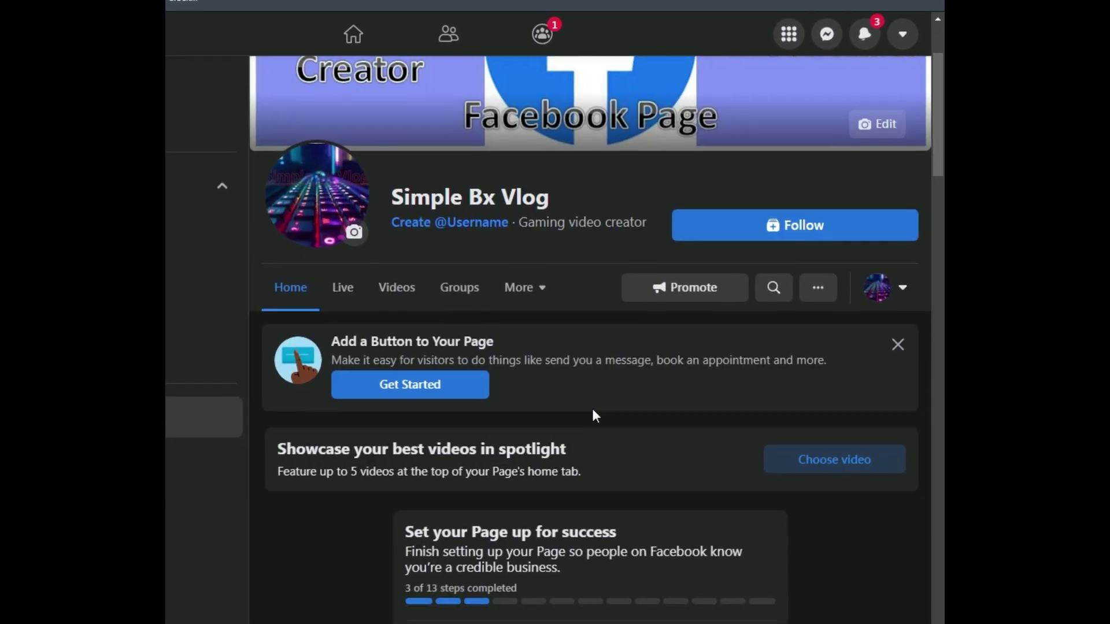
Step: Dismiss the Add a Button card and open the Page's Templates and Tabs settings
{"action": "left_click", "coordinate": [897, 344]}
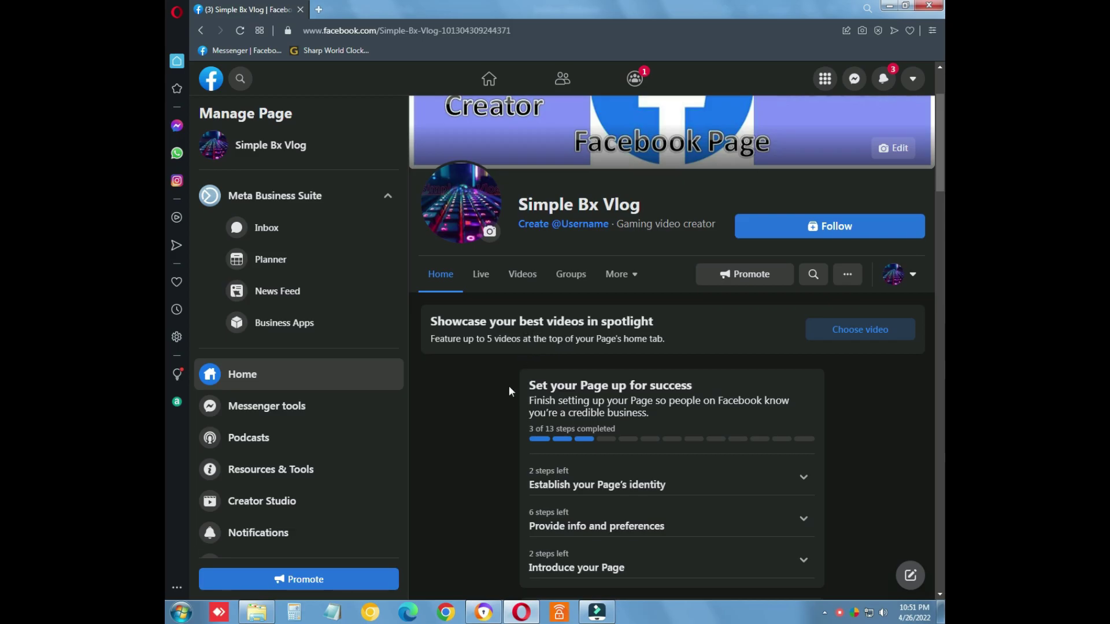
{"action": "scroll", "coordinate": [509, 388], "scroll_direction": "up", "scroll_amount": 2}
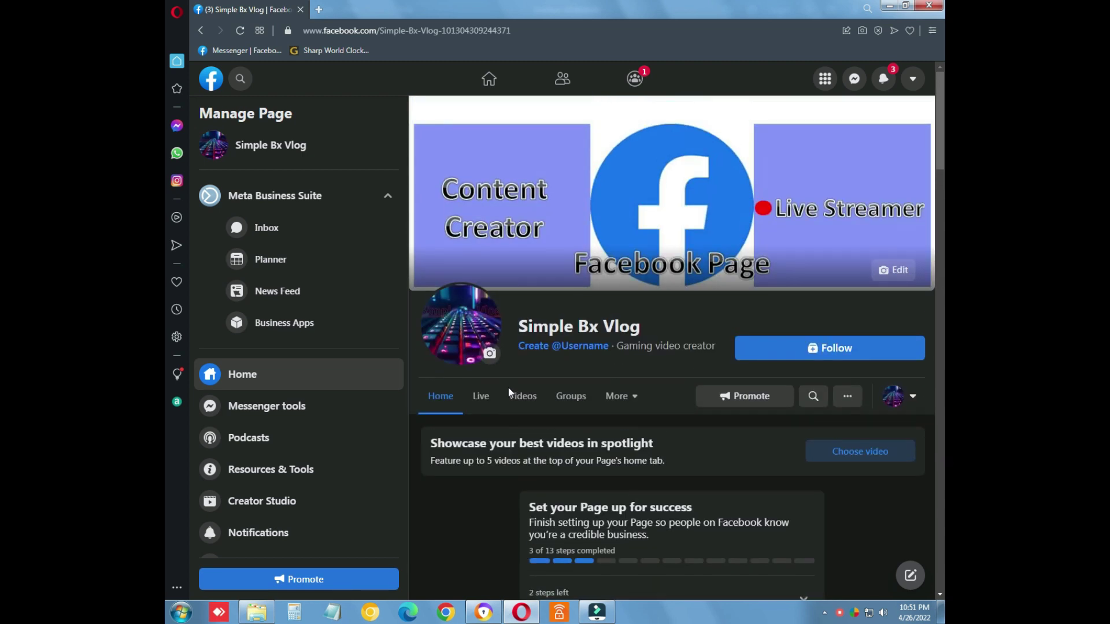
{"action": "scroll", "coordinate": [509, 387], "scroll_direction": "down", "scroll_amount": 4}
{"action": "scroll", "coordinate": [300, 416], "scroll_direction": "down", "scroll_amount": 2}
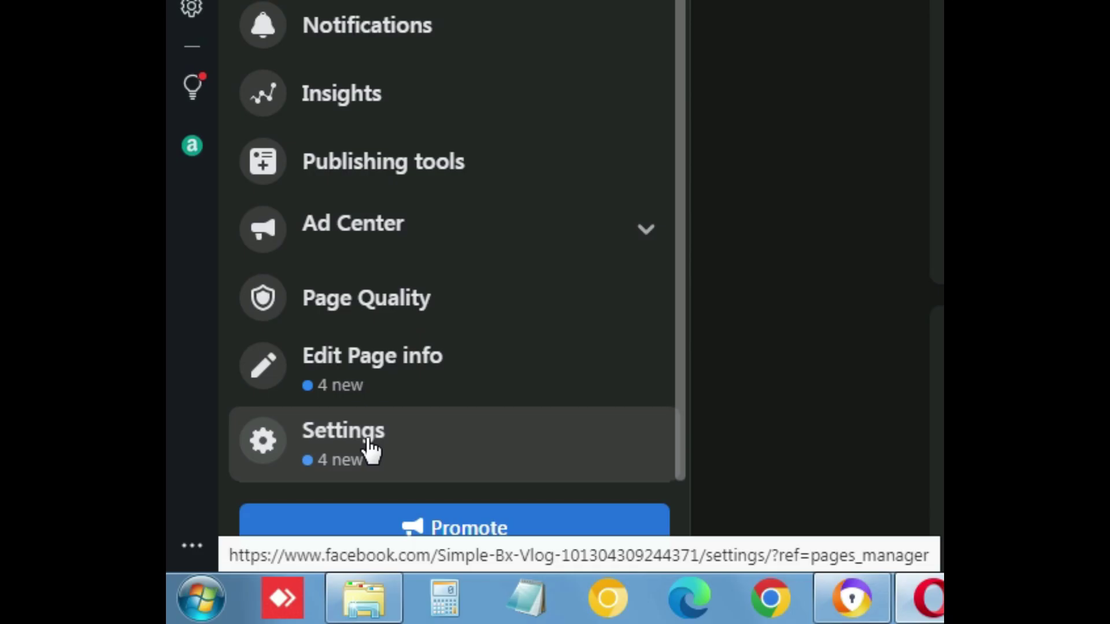
{"action": "left_click", "coordinate": [259, 542]}
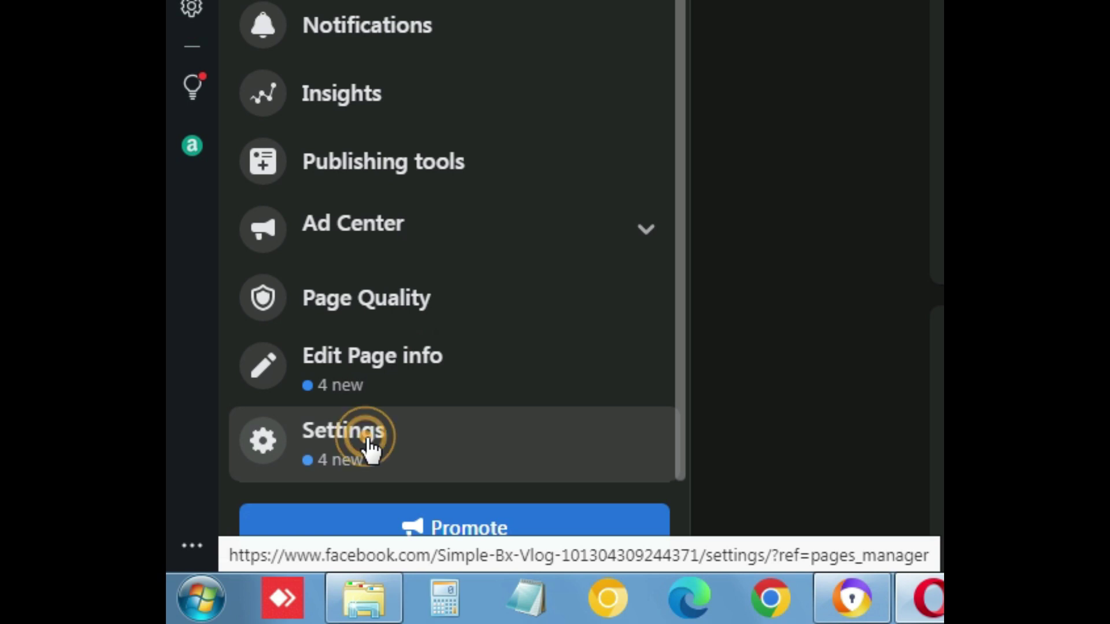
{"action": "left_click", "coordinate": [415, 340]}
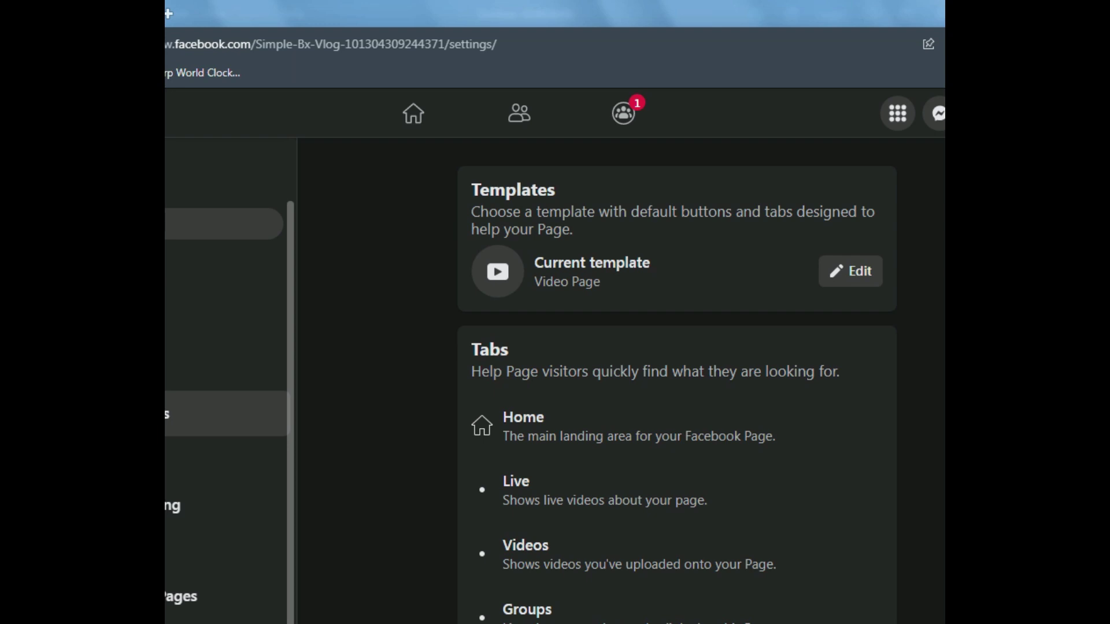
{"action": "left_click", "coordinate": [850, 273]}
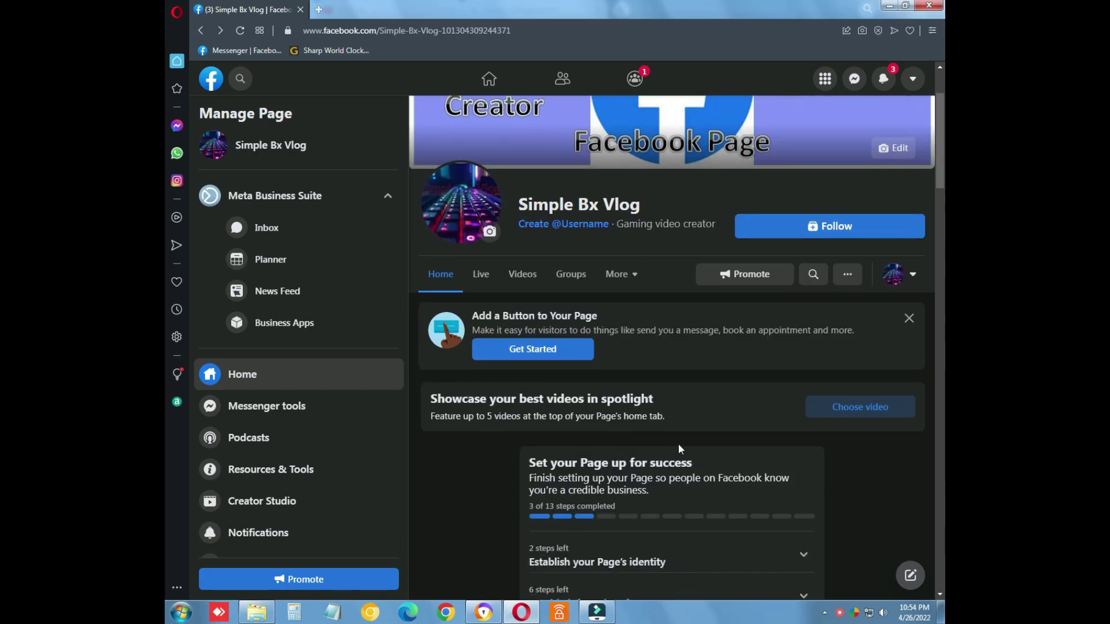
{"action": "scroll", "coordinate": [325, 435], "scroll_direction": "down", "scroll_amount": 2}
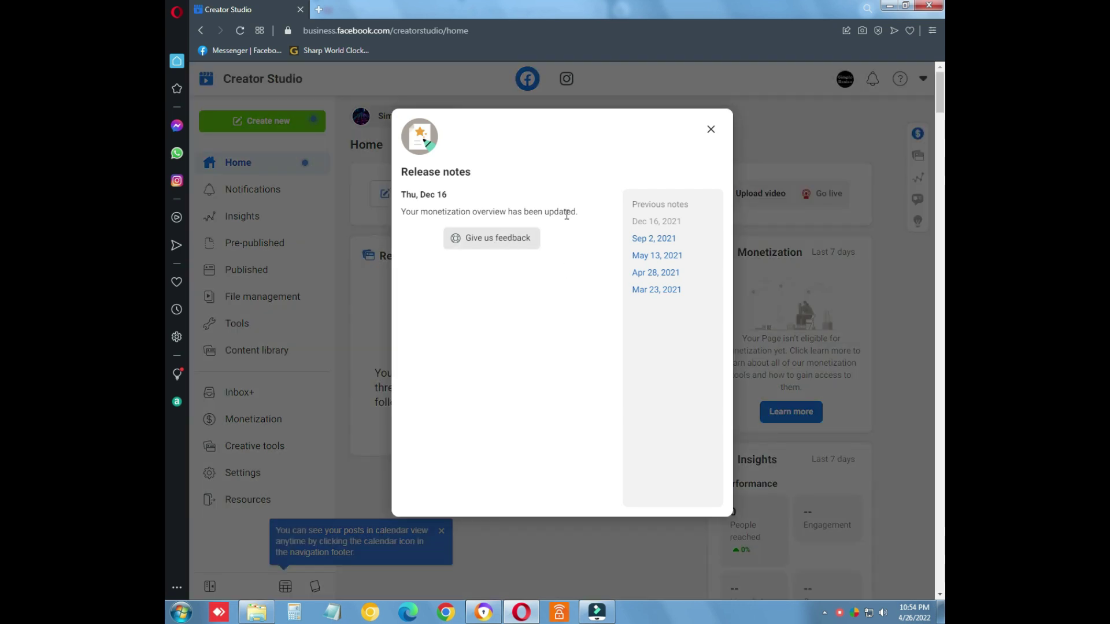
Step: Close the Creator Studio release notes, what-to-post-next card and calendar view tip
{"action": "left_click", "coordinate": [712, 132]}
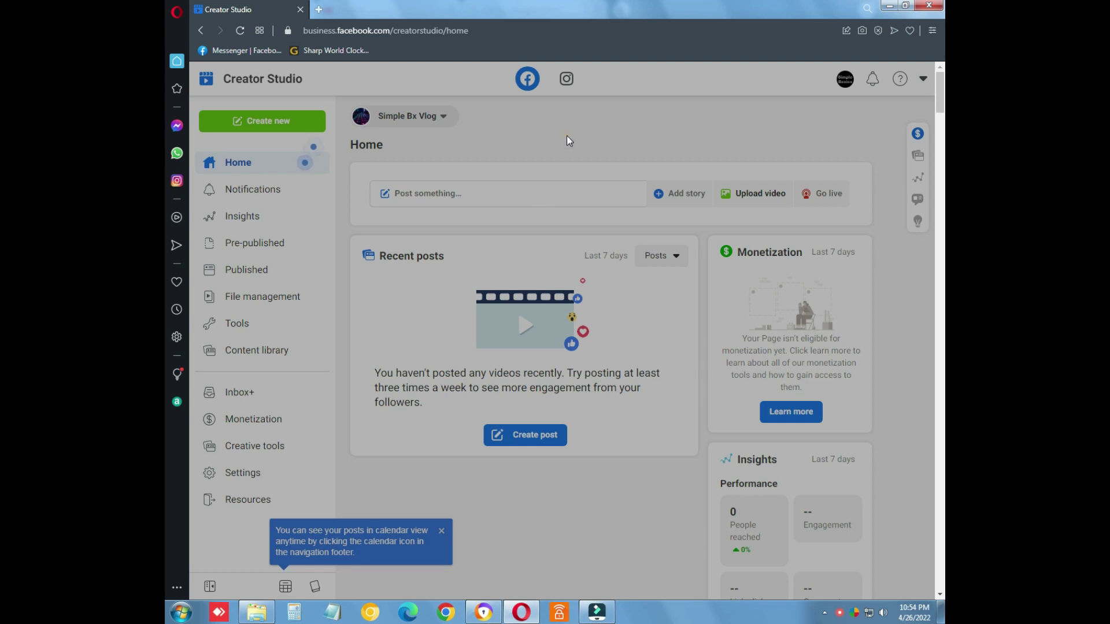
{"action": "scroll", "coordinate": [594, 412], "scroll_direction": "down", "scroll_amount": 2}
{"action": "scroll", "coordinate": [555, 414], "scroll_direction": "down", "scroll_amount": 4}
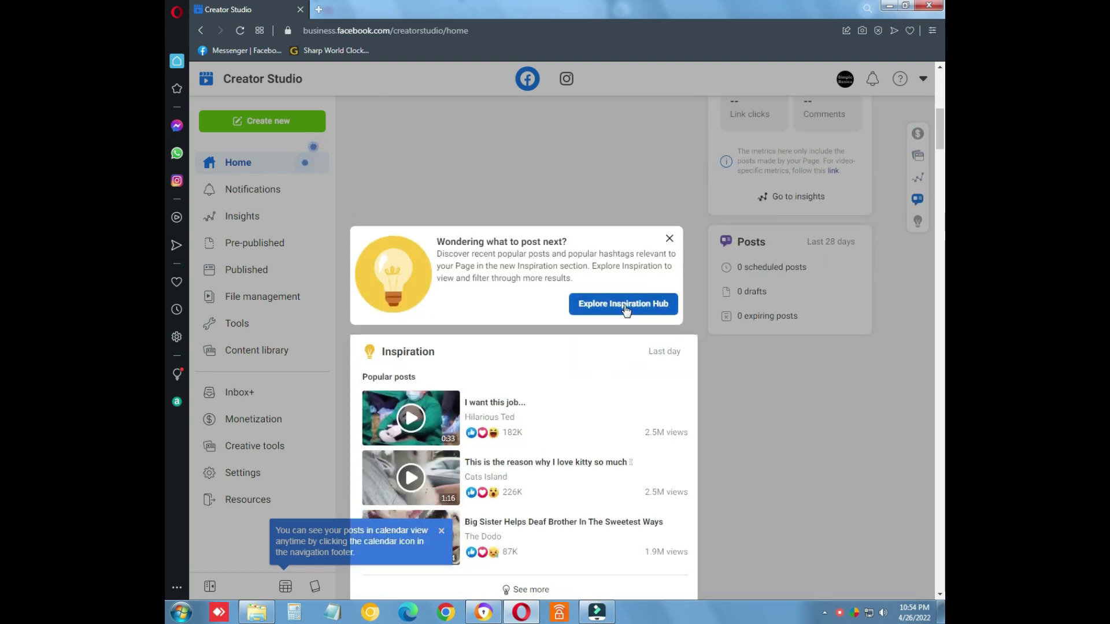
{"action": "left_click", "coordinate": [669, 241]}
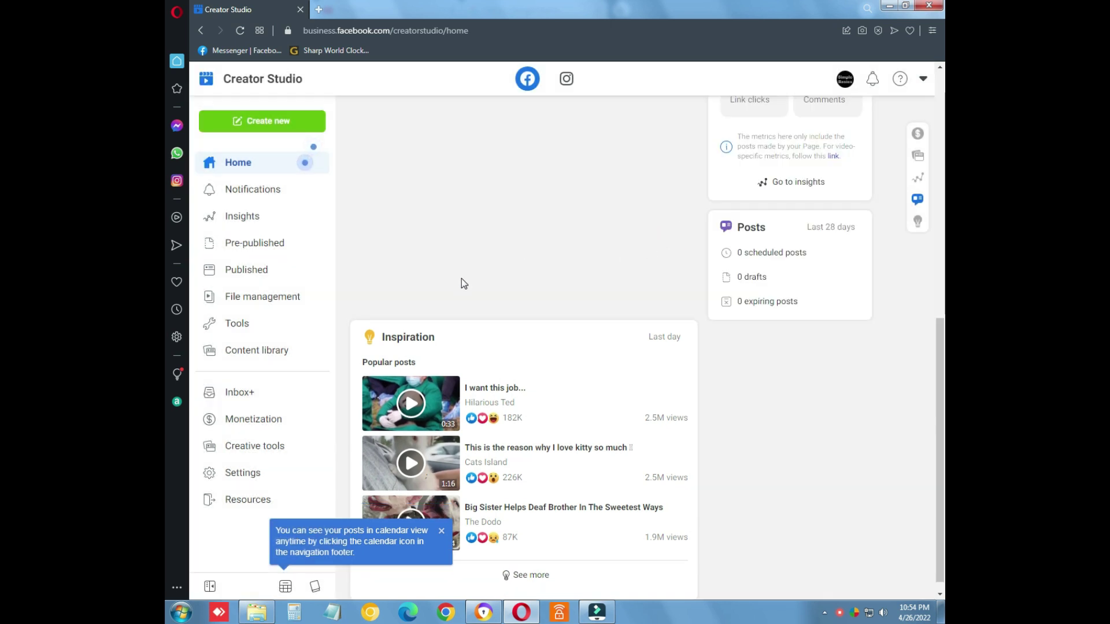
{"action": "left_click", "coordinate": [442, 533]}
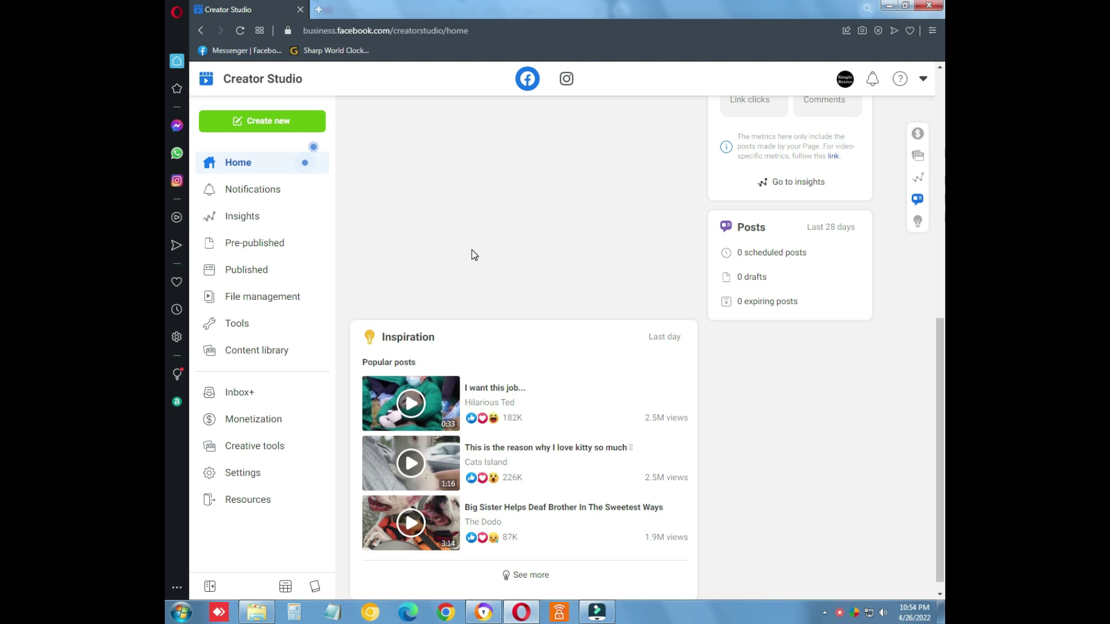
{"action": "scroll", "coordinate": [473, 252], "scroll_direction": "up", "scroll_amount": 2}
{"action": "scroll", "coordinate": [473, 254], "scroll_direction": "up", "scroll_amount": 3}
{"action": "scroll", "coordinate": [473, 277], "scroll_direction": "up", "scroll_amount": 2}
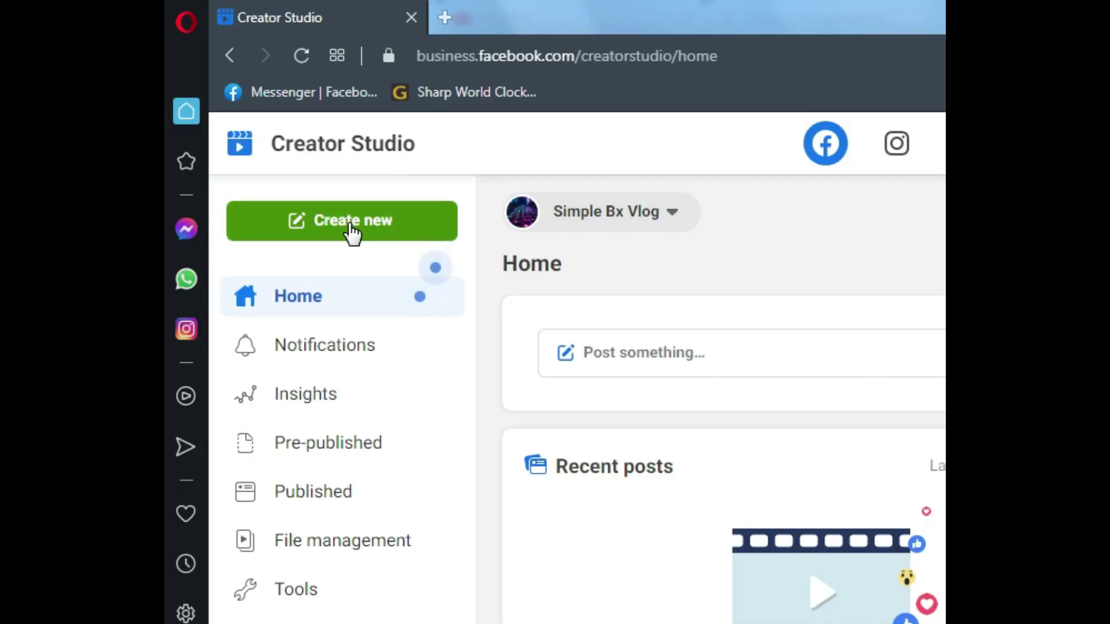
Step: Start uploading 'pldt 2.mp4' from the Videos folder as a new single-video post
{"action": "left_click", "coordinate": [268, 122]}
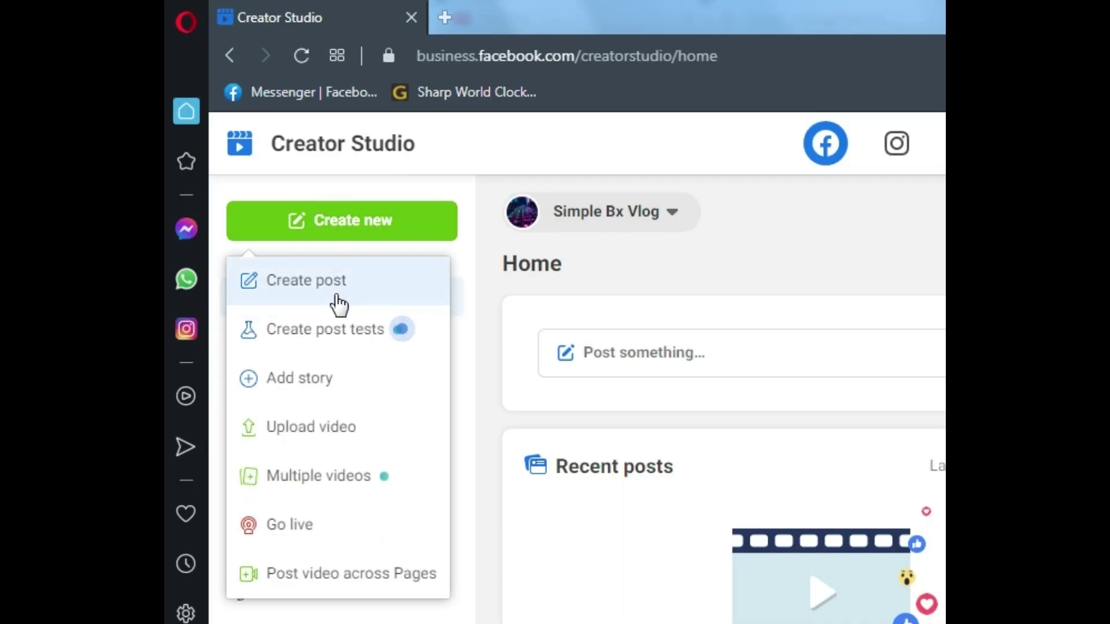
{"action": "mouse_move", "coordinate": [325, 329]}
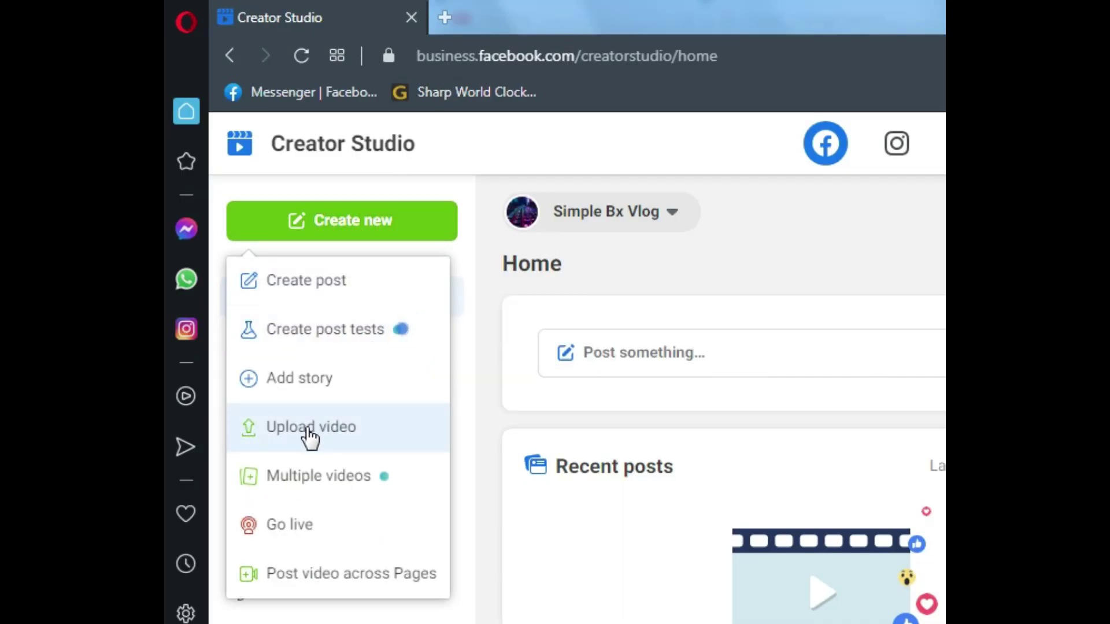
{"action": "left_click", "coordinate": [306, 427]}
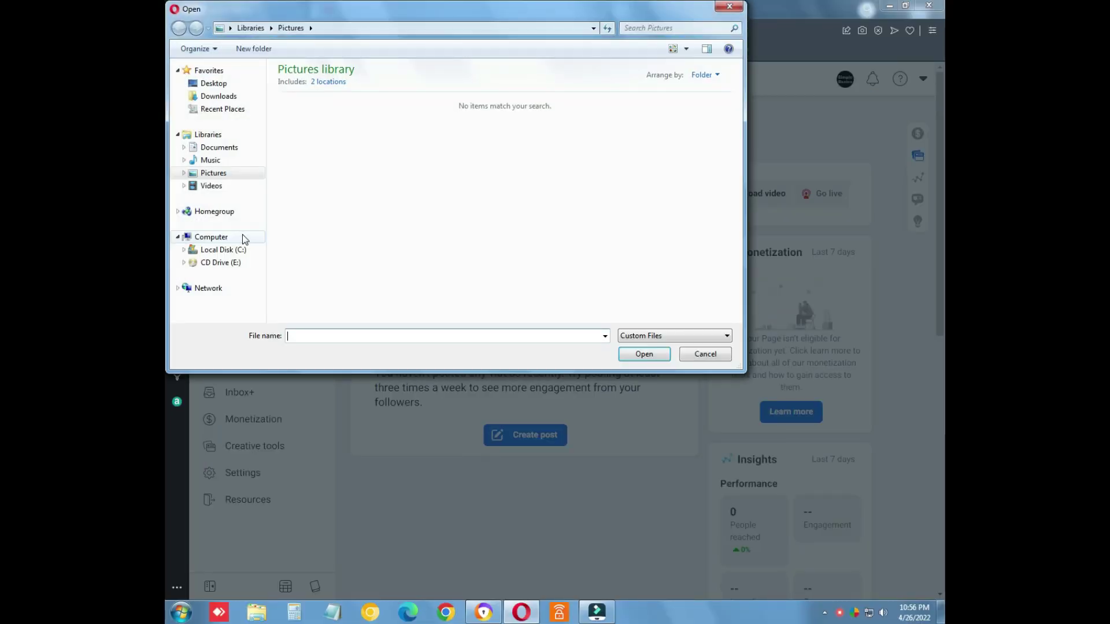
{"action": "left_click", "coordinate": [218, 188]}
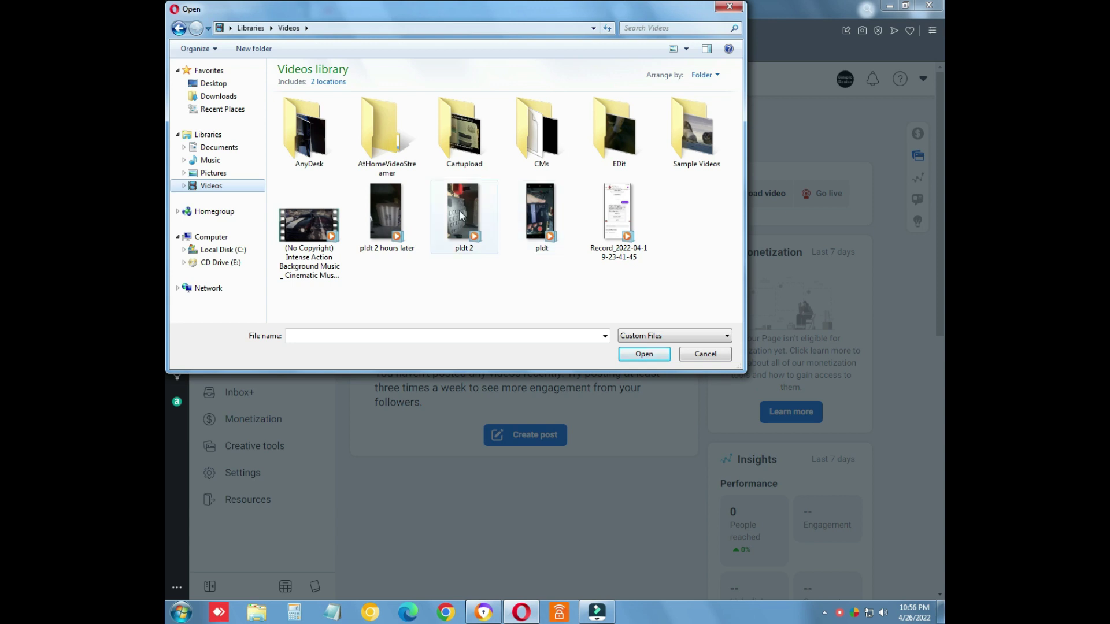
{"action": "mouse_move", "coordinate": [463, 215]}
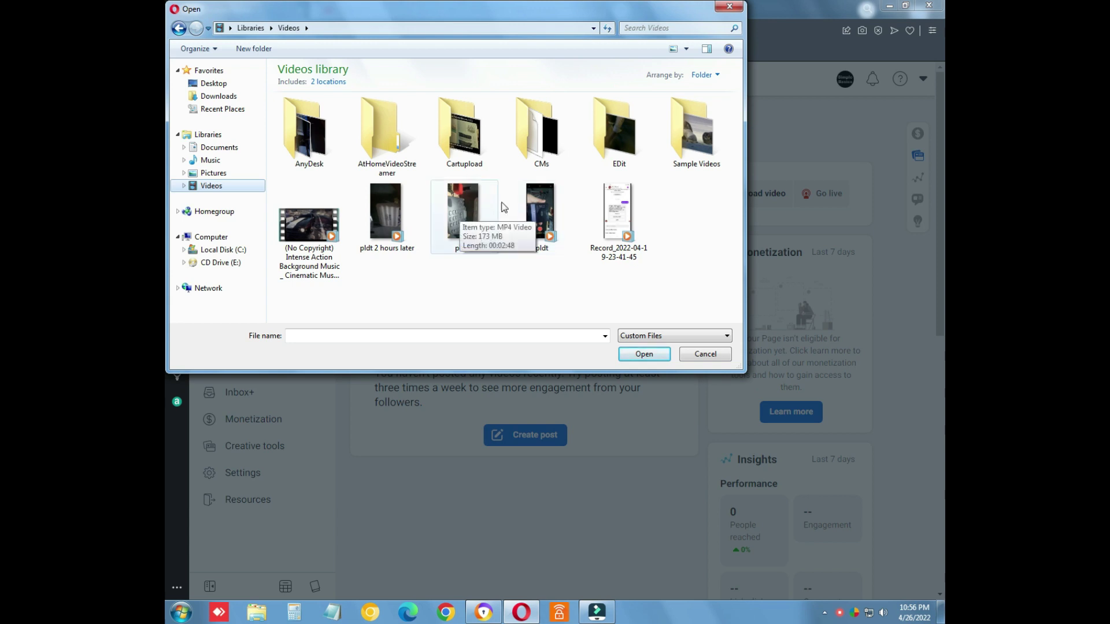
{"action": "left_click", "coordinate": [473, 214]}
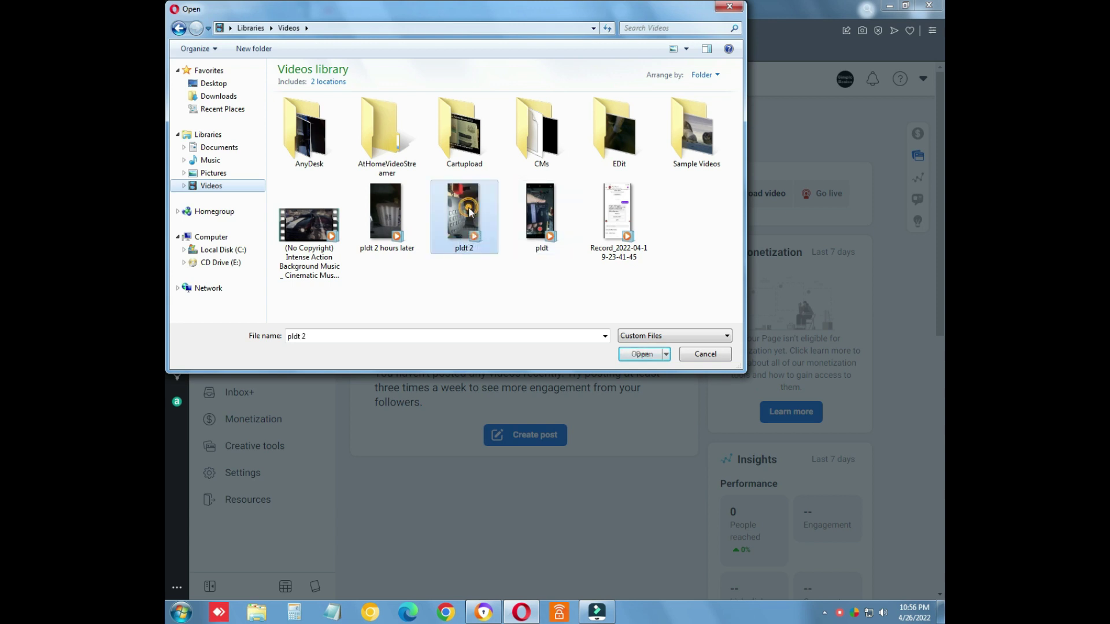
{"action": "left_click", "coordinate": [643, 355]}
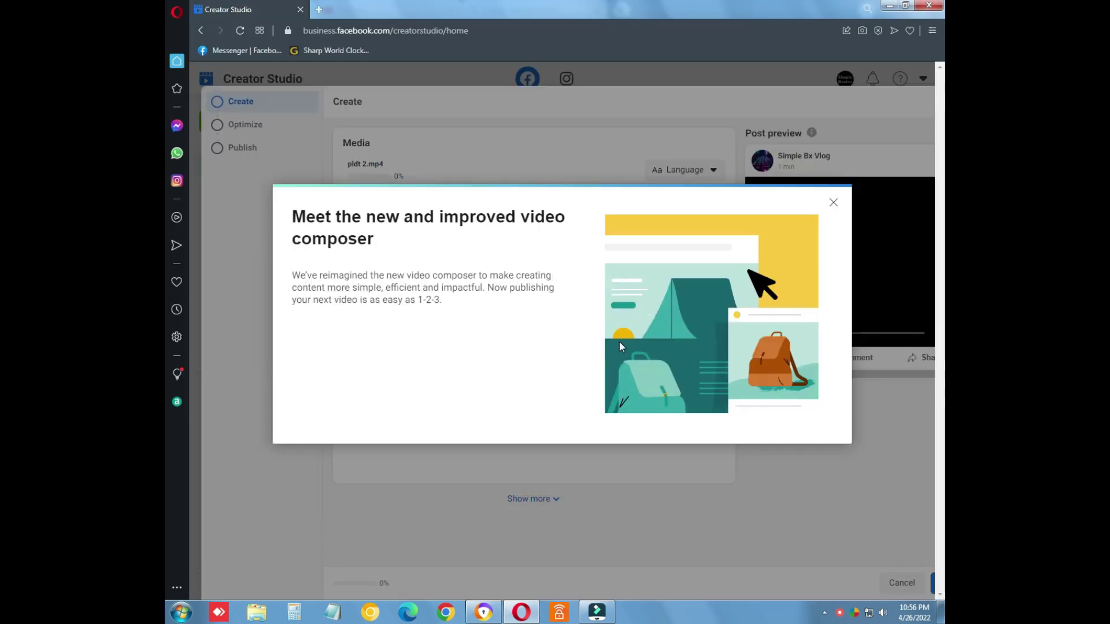
Step: Title the video 'PLDT Agent is Funny' and paste in its entertainment-only description
{"action": "left_click", "coordinate": [833, 205]}
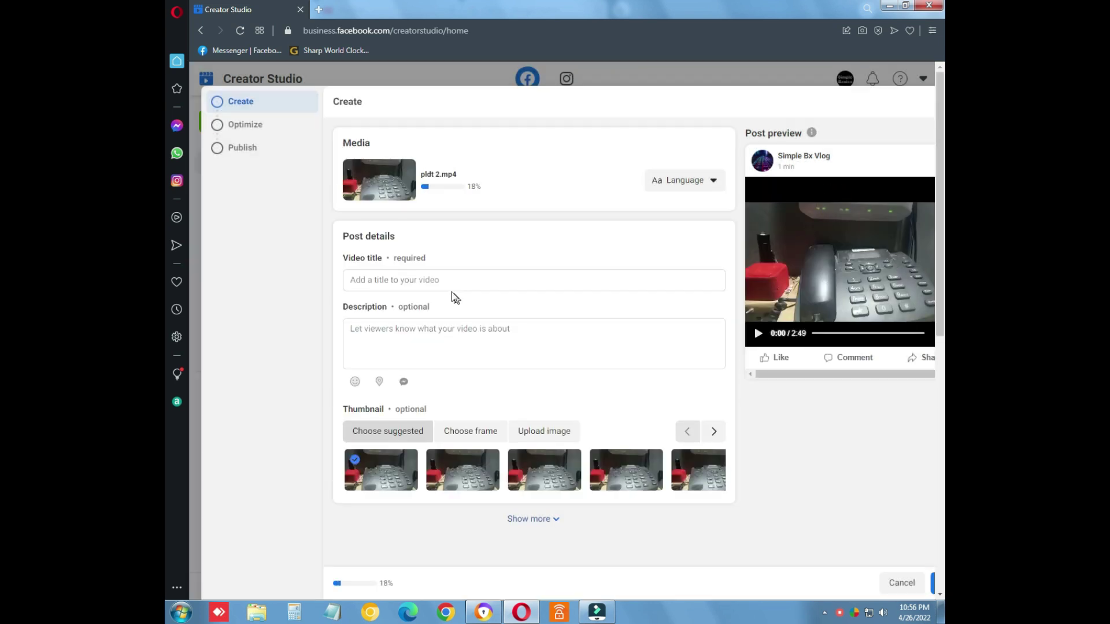
{"action": "left_click", "coordinate": [447, 279]}
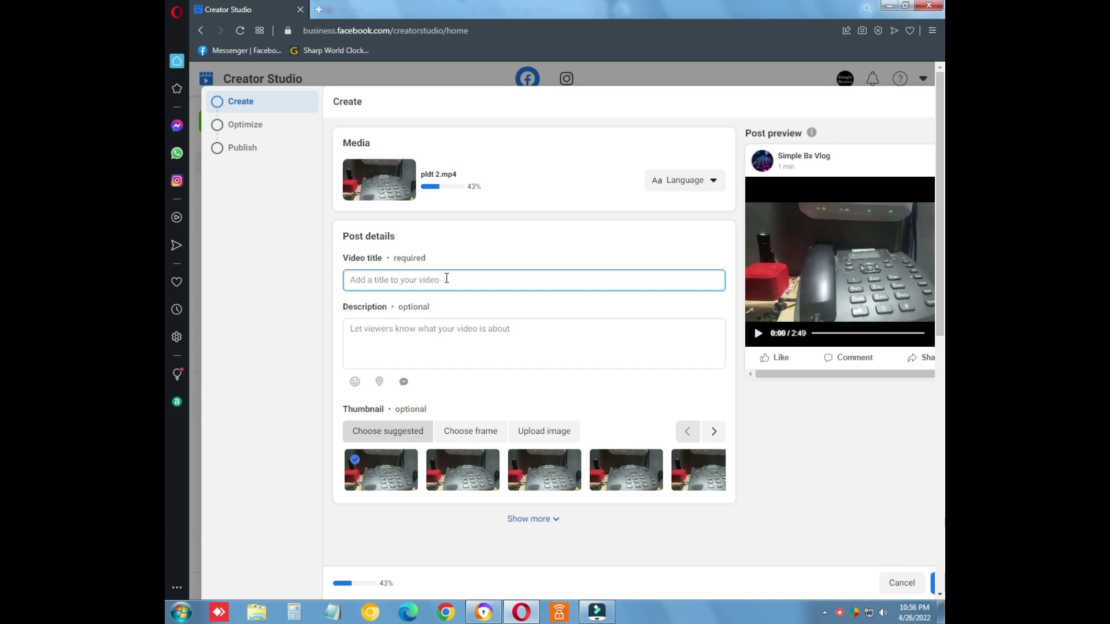
{"action": "type", "text": "PLD"}
{"action": "type", "text": "nt"}
{"action": "type", "text": "nny"}
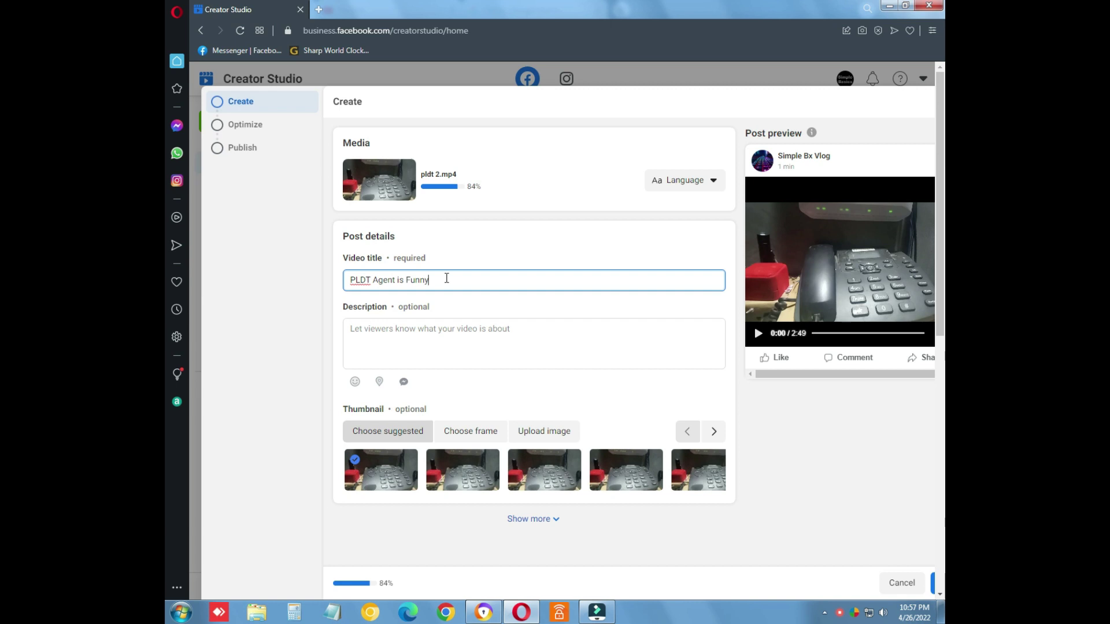
{"action": "left_click", "coordinate": [434, 338]}
{"action": "type", "text": "This conversation is for entertainment only."}
{"action": "scroll", "coordinate": [434, 339], "scroll_direction": "down", "scroll_amount": 1}
{"action": "left_click_drag", "start_coordinate": [343, 316], "coordinate": [404, 317]}
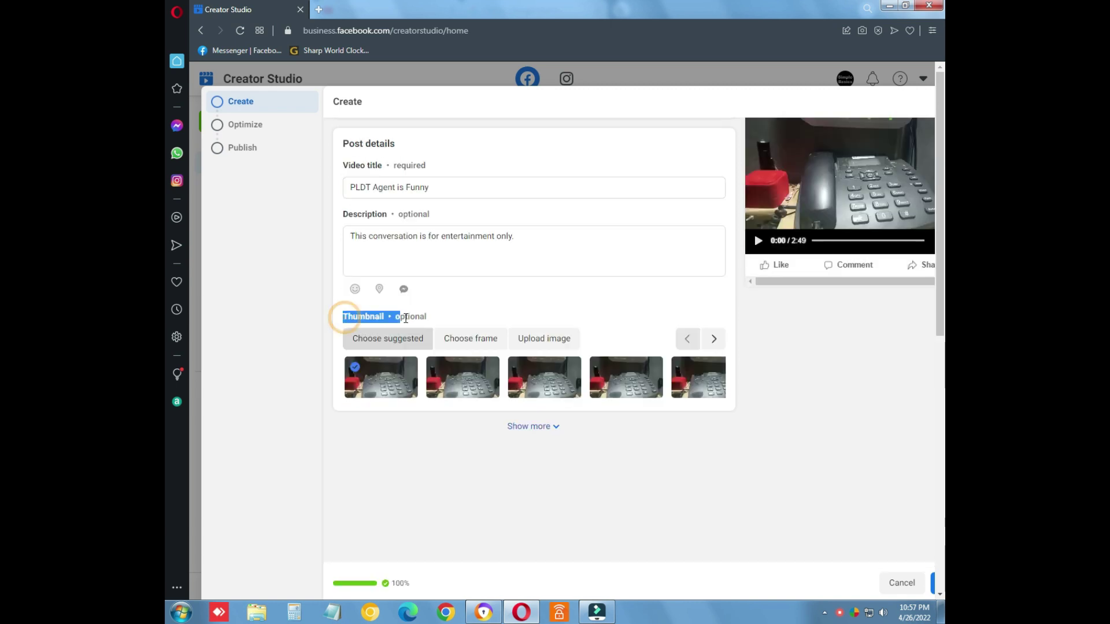
Step: Choose the third suggested thumbnail for the video
{"action": "left_click", "coordinate": [548, 346]}
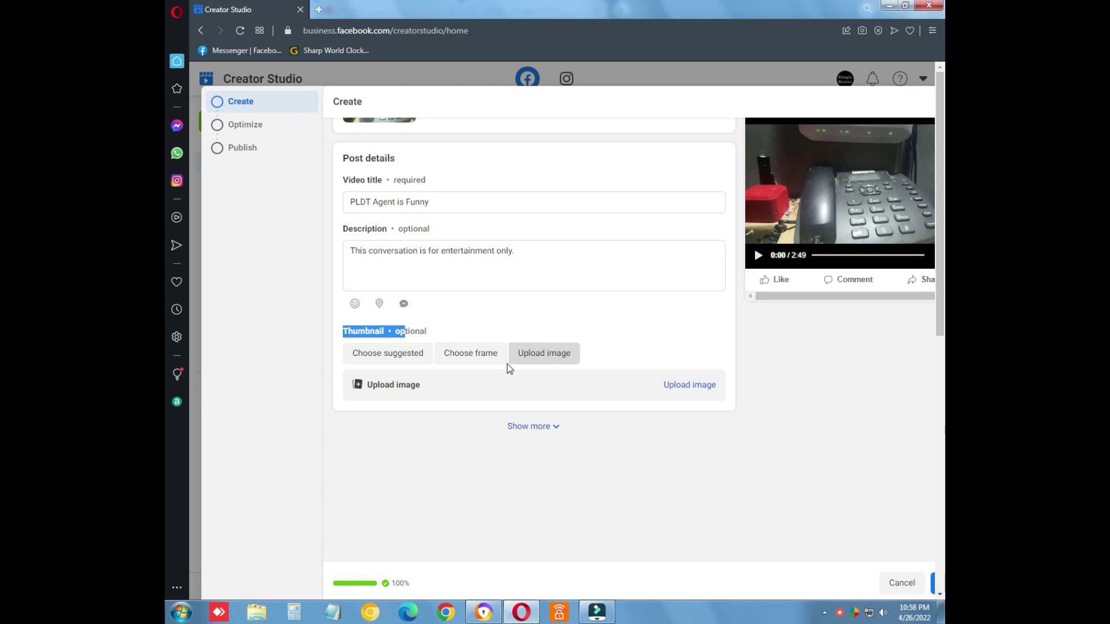
{"action": "left_click", "coordinate": [393, 360]}
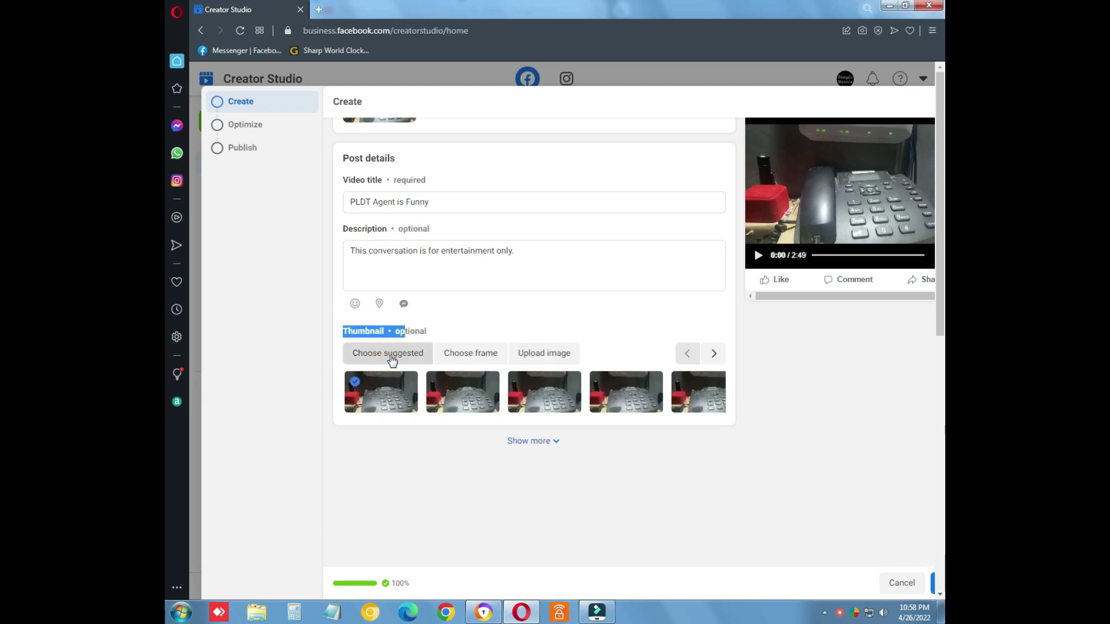
{"action": "left_click", "coordinate": [526, 400]}
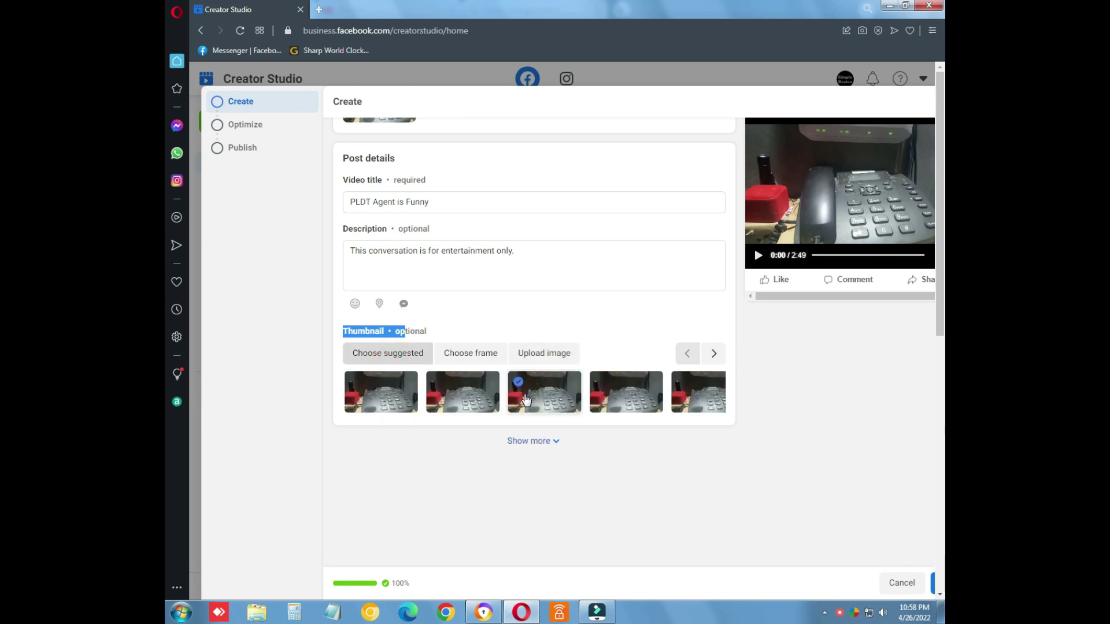
{"action": "scroll", "coordinate": [755, 495], "scroll_direction": "down", "scroll_amount": 1}
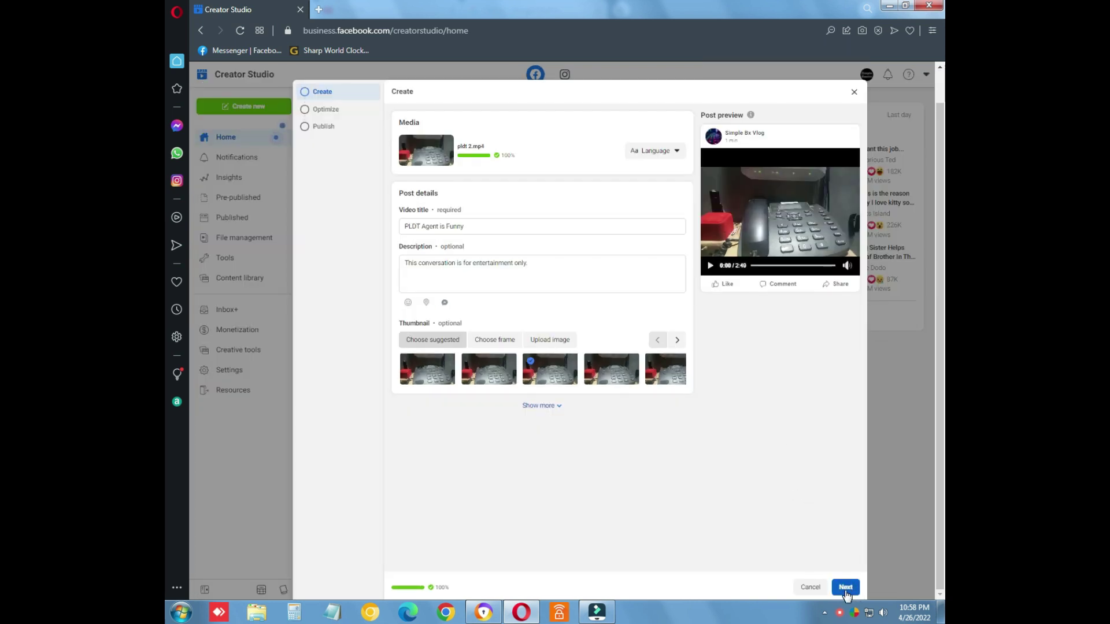
Step: Publish 'PLDT Agent is Funny' now through the Optimize step and close the processing notice
{"action": "left_click", "coordinate": [846, 588]}
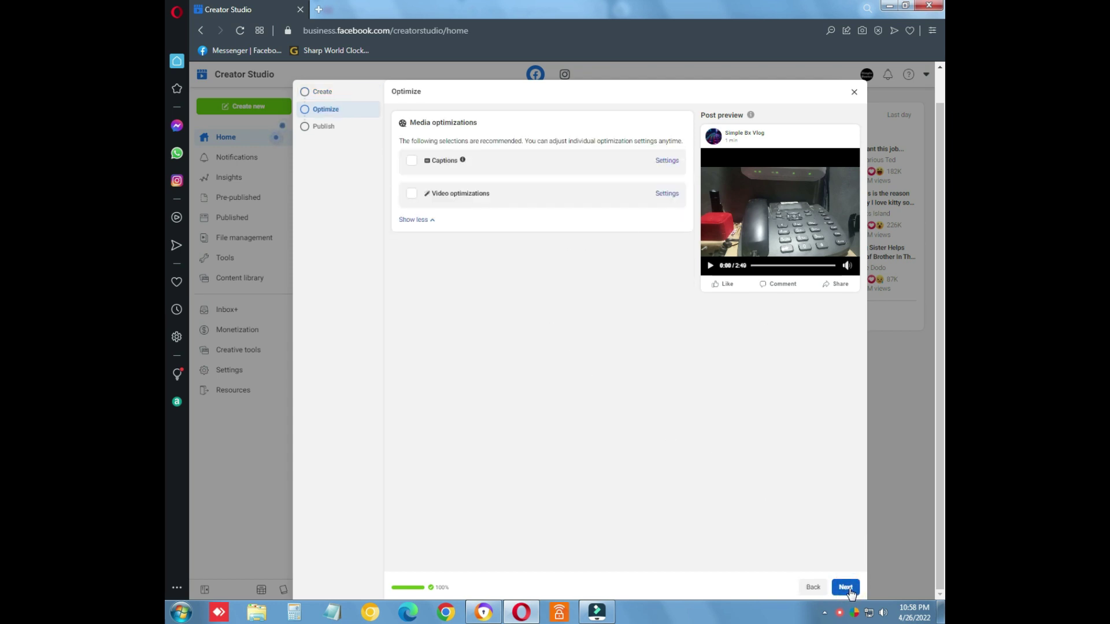
{"action": "left_click", "coordinate": [846, 587]}
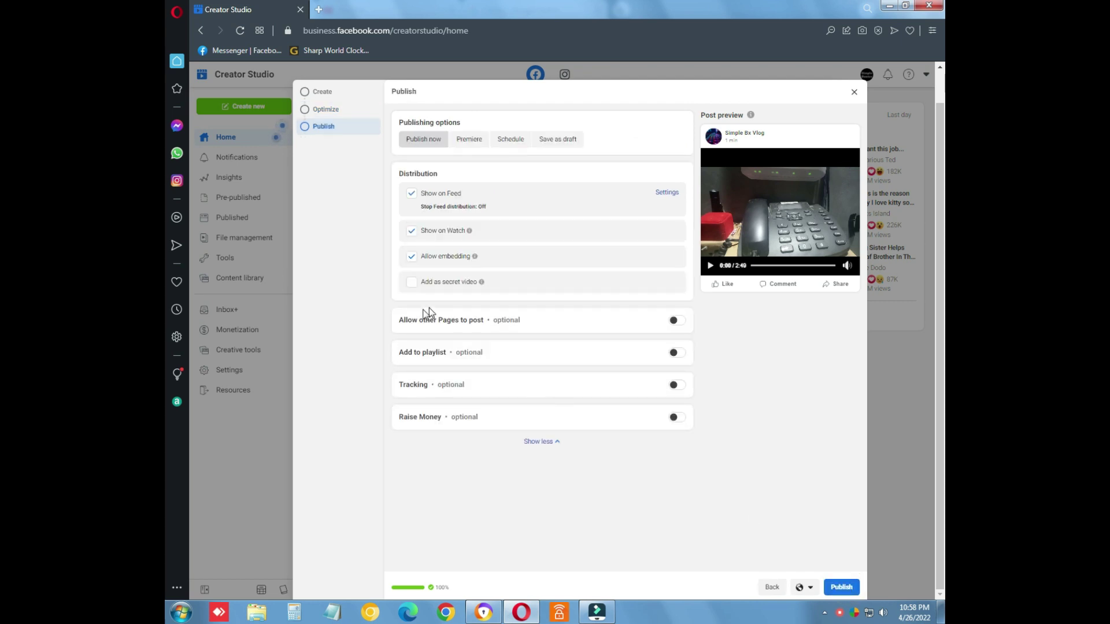
{"action": "left_click", "coordinate": [843, 588]}
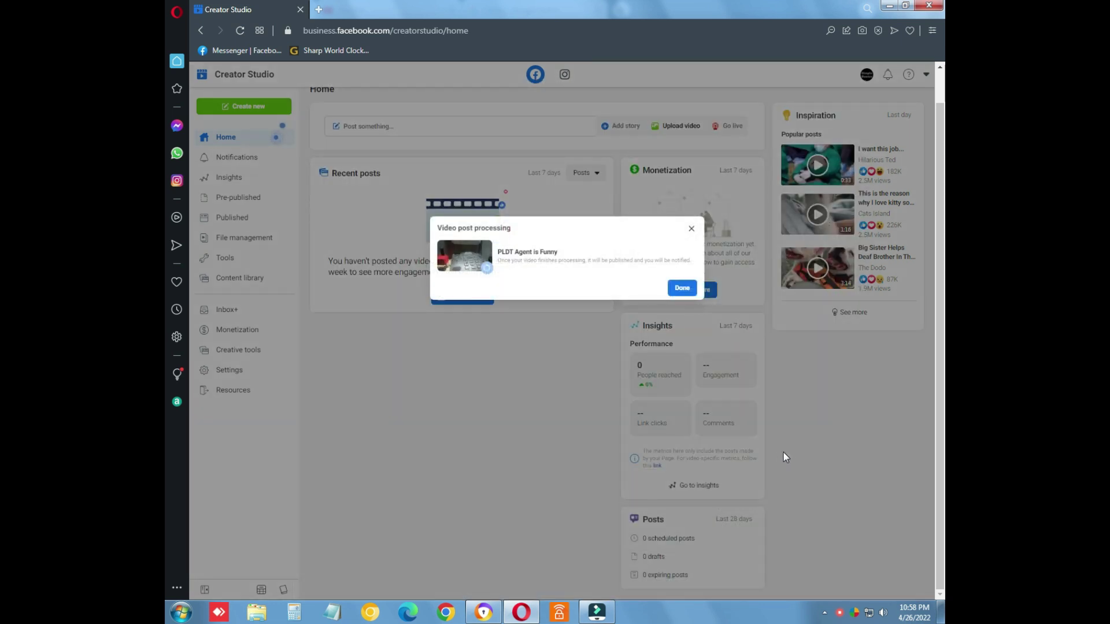
{"action": "left_click", "coordinate": [681, 289]}
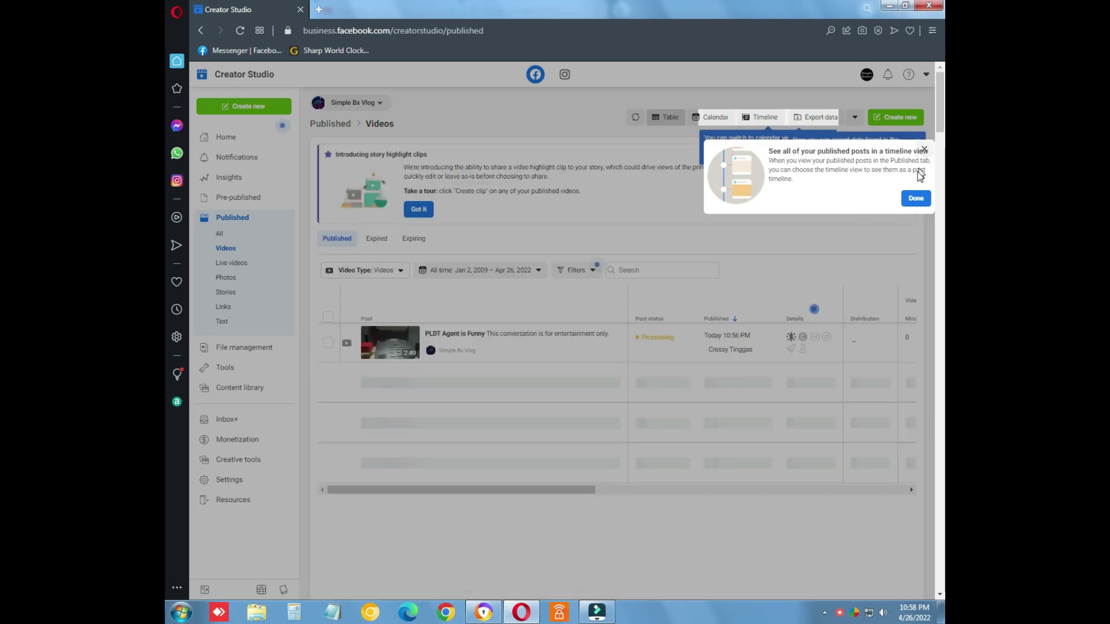
Step: Dismiss the timeline tip, wait for Published status, then go back a page
{"action": "left_click", "coordinate": [915, 198]}
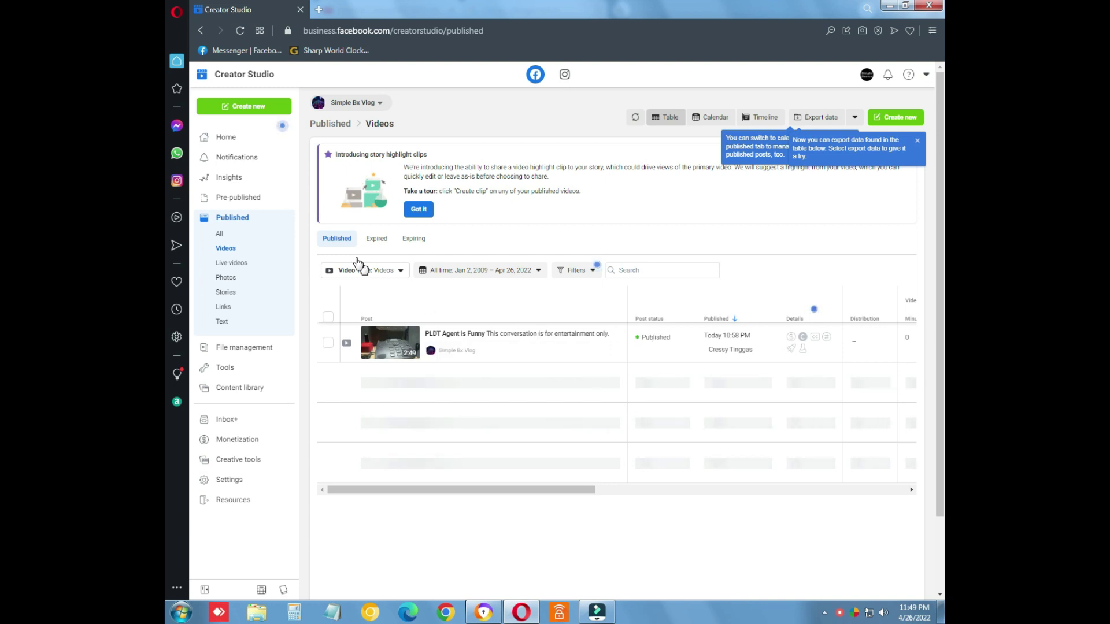
{"action": "left_click", "coordinate": [199, 32]}
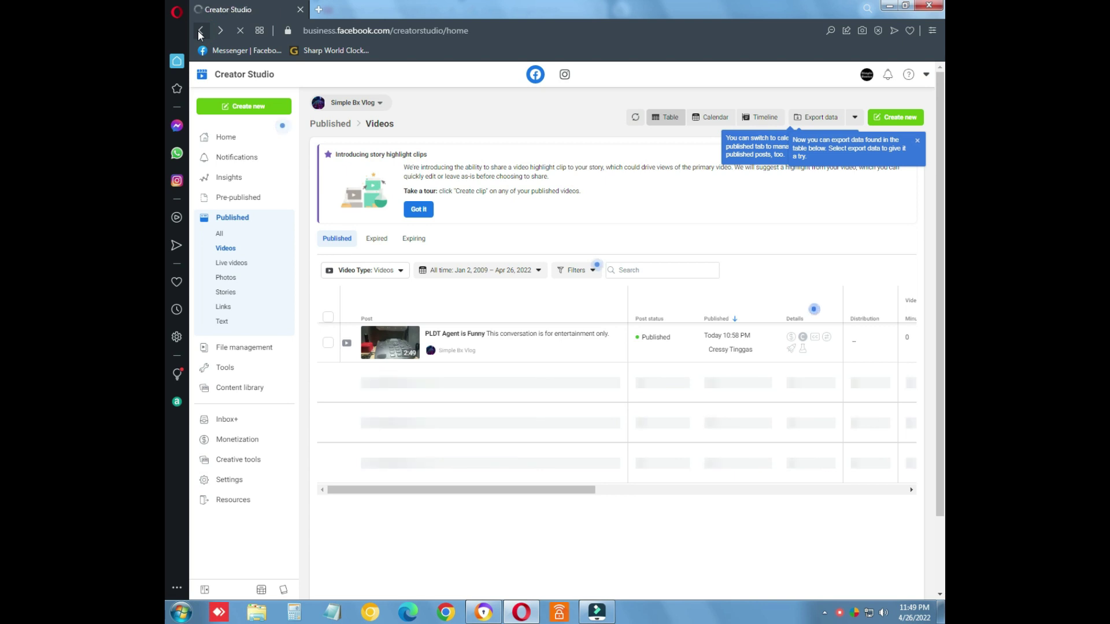
Step: Return to the Simple Bx Vlog page and view its Videos section, showing 'PLDT Agent is Funny'
{"action": "left_click", "coordinate": [200, 31]}
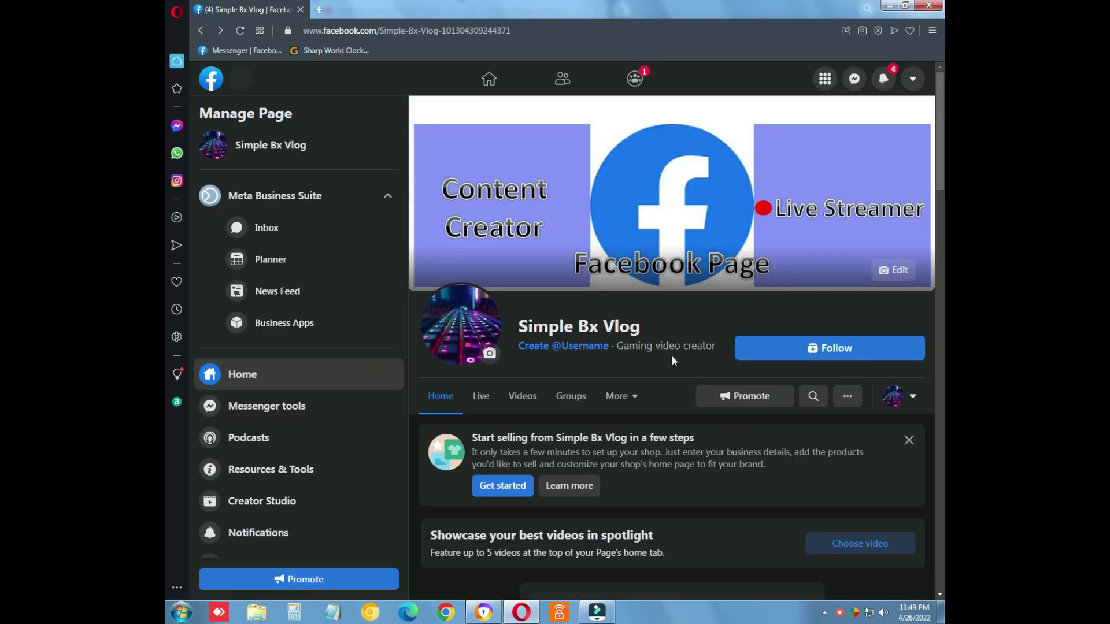
{"action": "scroll", "coordinate": [671, 354], "scroll_direction": "down", "scroll_amount": 1}
{"action": "left_click", "coordinate": [526, 335]}
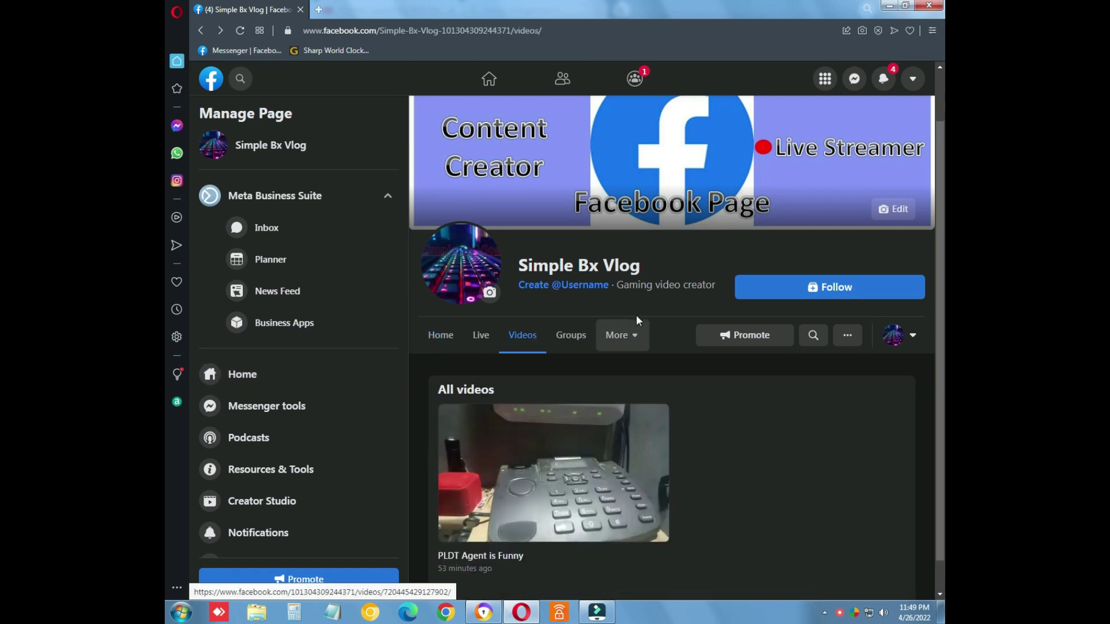
{"action": "scroll", "coordinate": [674, 385], "scroll_direction": "down", "scroll_amount": 1}
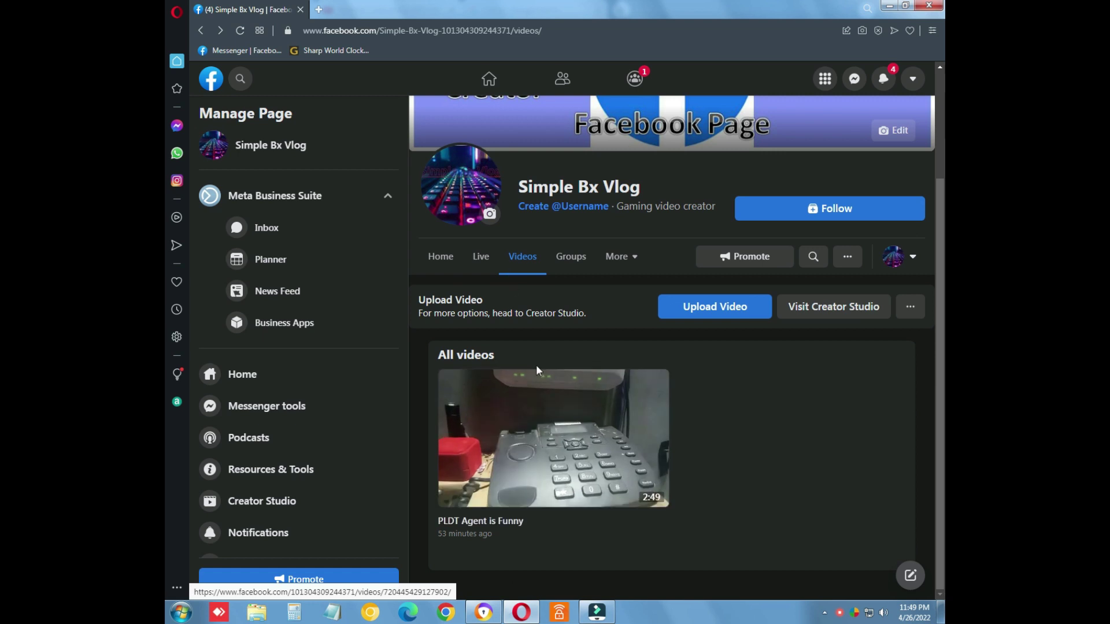